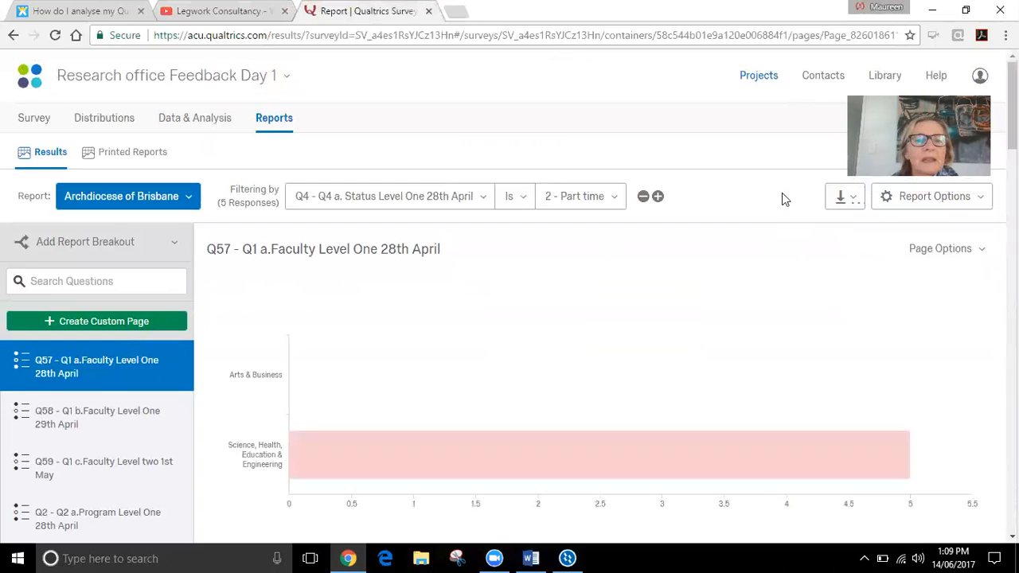
# Step: Go to the list of all projects and open the survey "my project test"
pyautogui.click(750, 77)
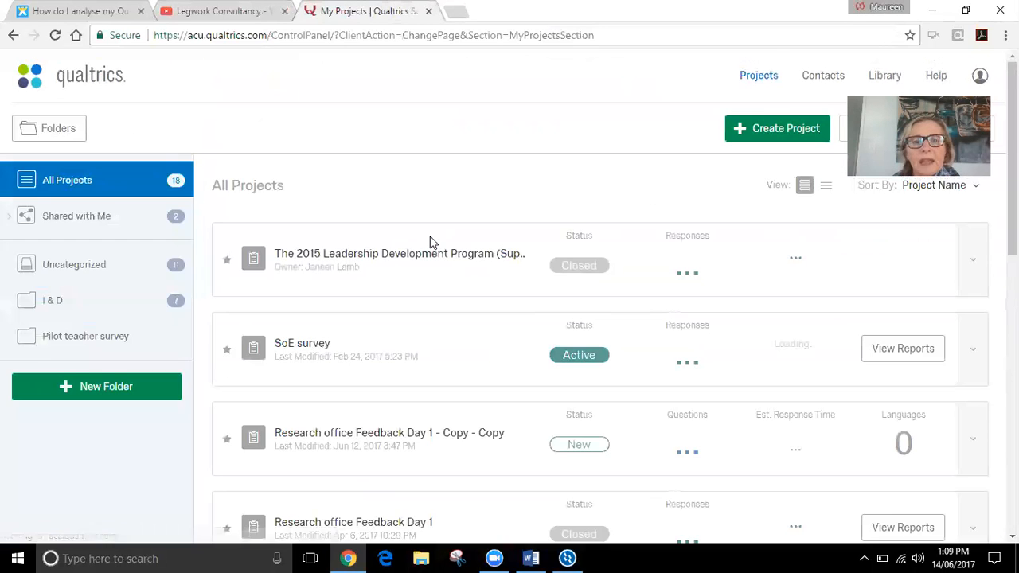
pyautogui.scroll(-5, 430, 243)
pyautogui.scroll(-3, 430, 243)
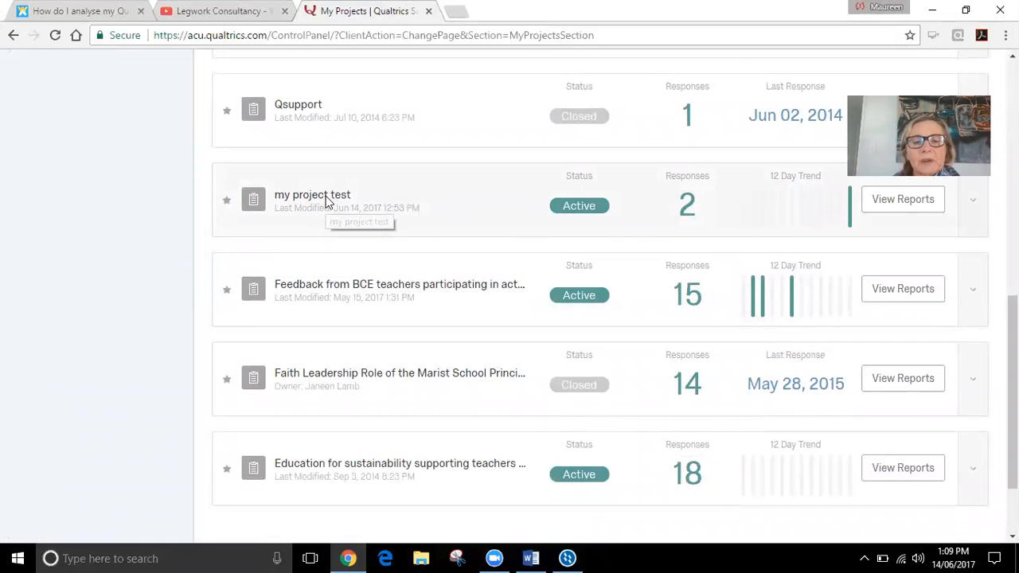
pyautogui.click(387, 203)
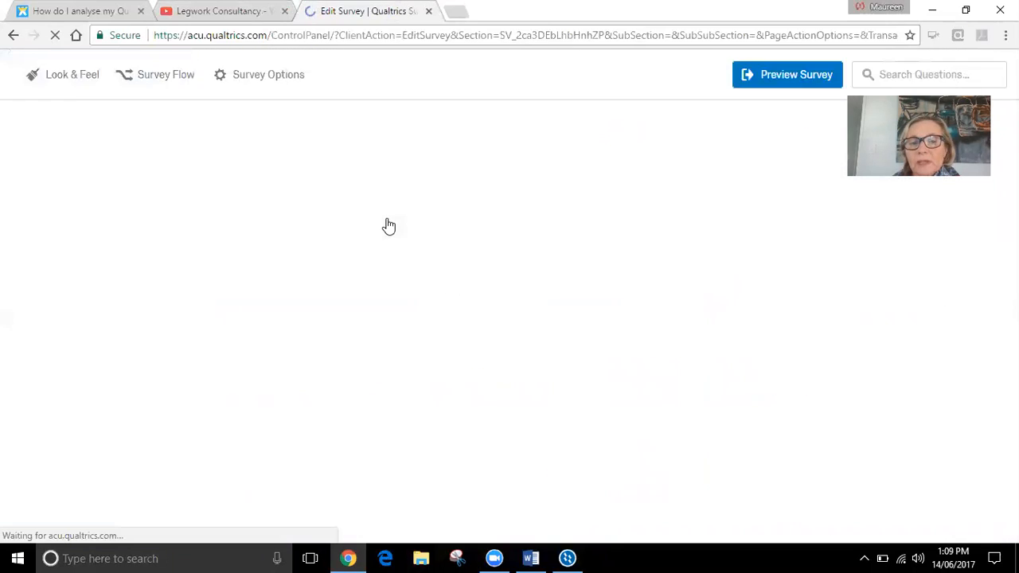
# Step: Look over the questions of "my project test" and view its anonymous survey link
pyautogui.scroll(-1, 388, 226)
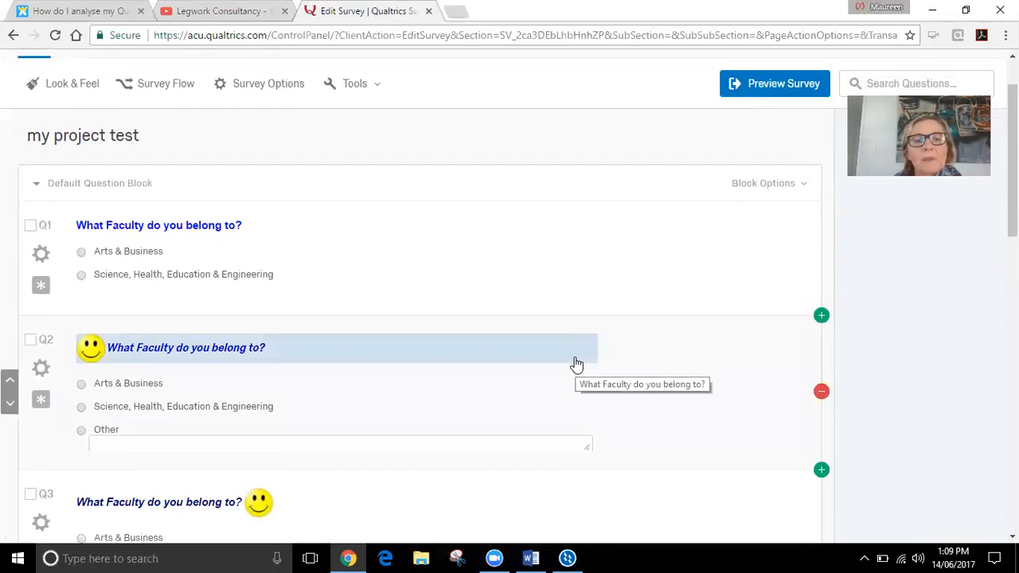
pyautogui.scroll(1, 576, 365)
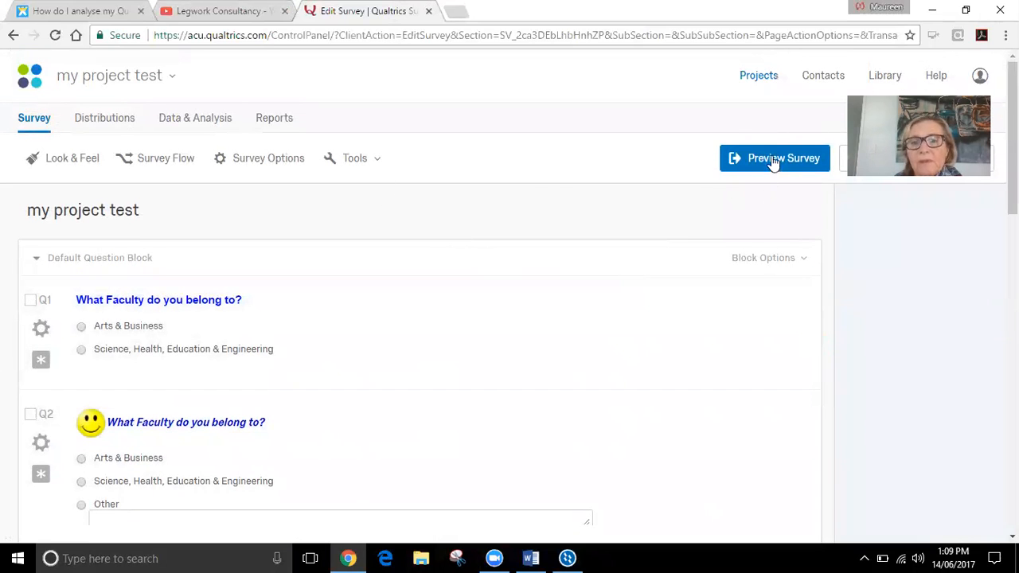
pyautogui.click(116, 122)
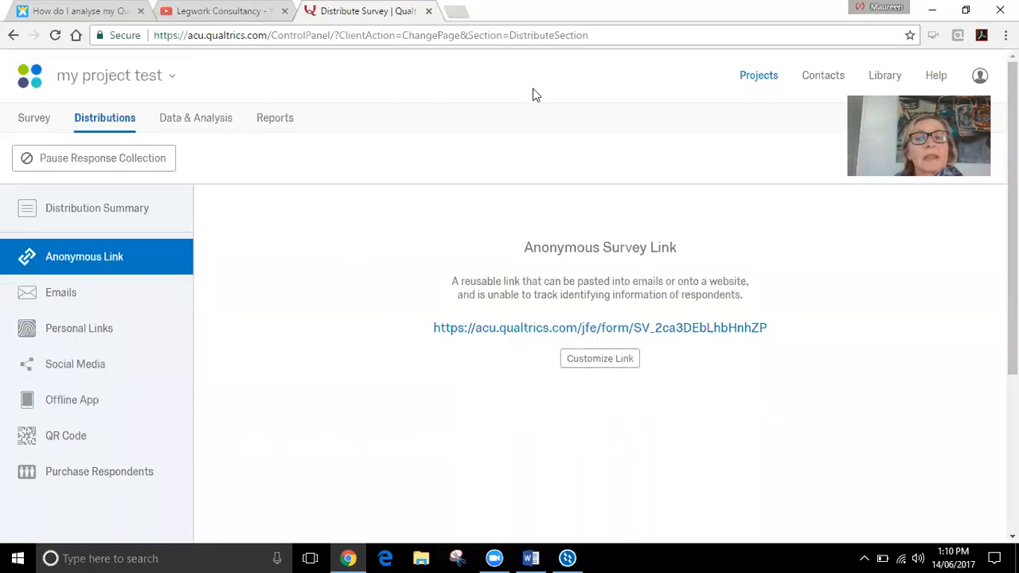
# Step: Return to the project list, open the closed survey "Research office Feedback Day 1" and look over its first questions
pyautogui.click(766, 78)
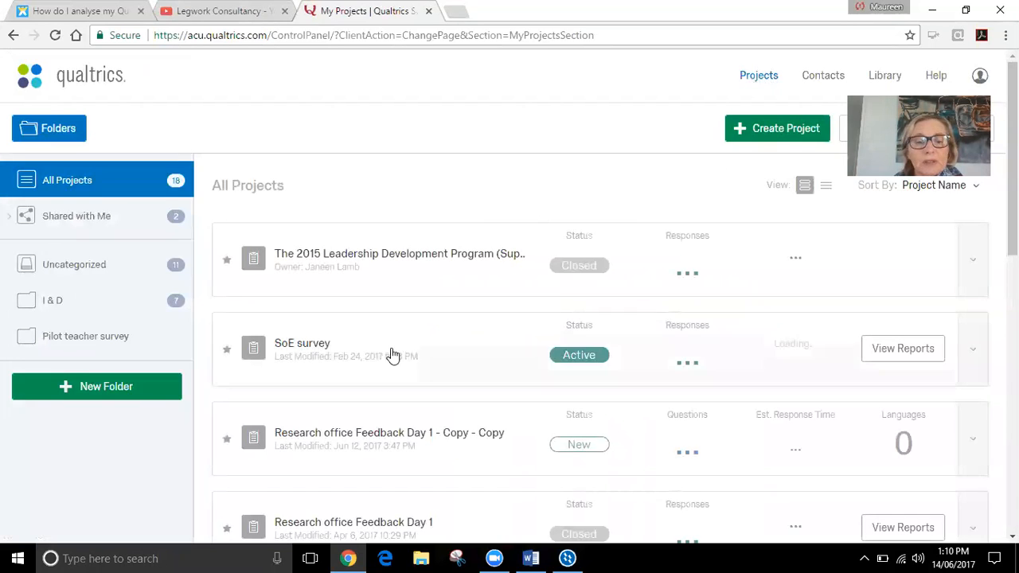
pyautogui.scroll(-5, 391, 354)
pyautogui.scroll(-2, 390, 354)
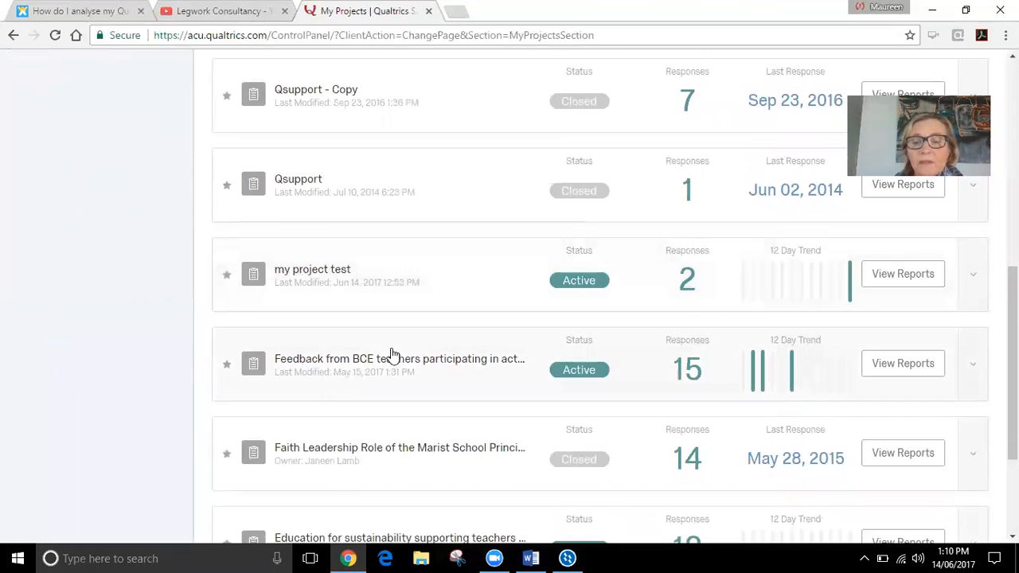
pyautogui.scroll(-3, 391, 354)
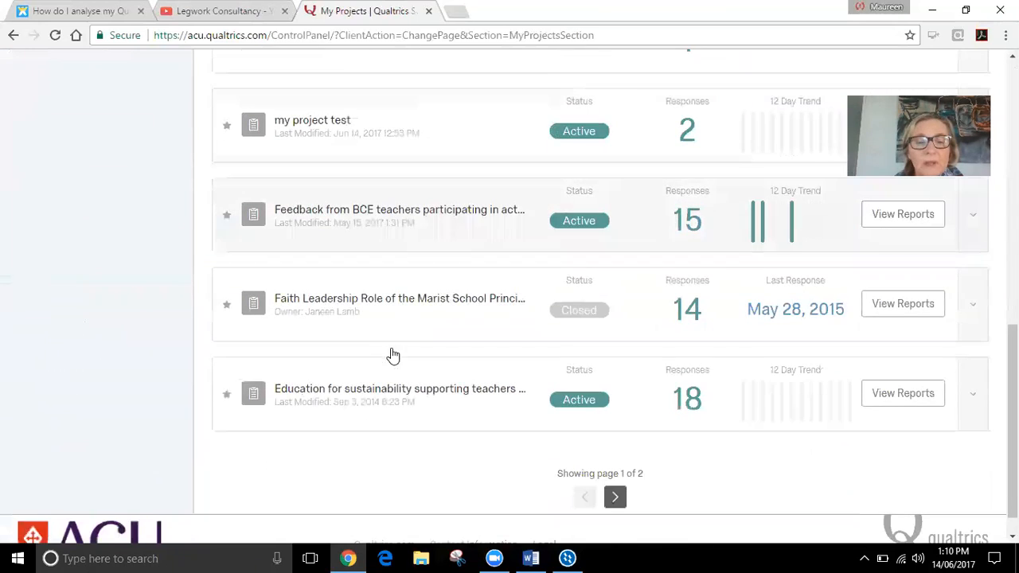
pyautogui.scroll(3, 400, 345)
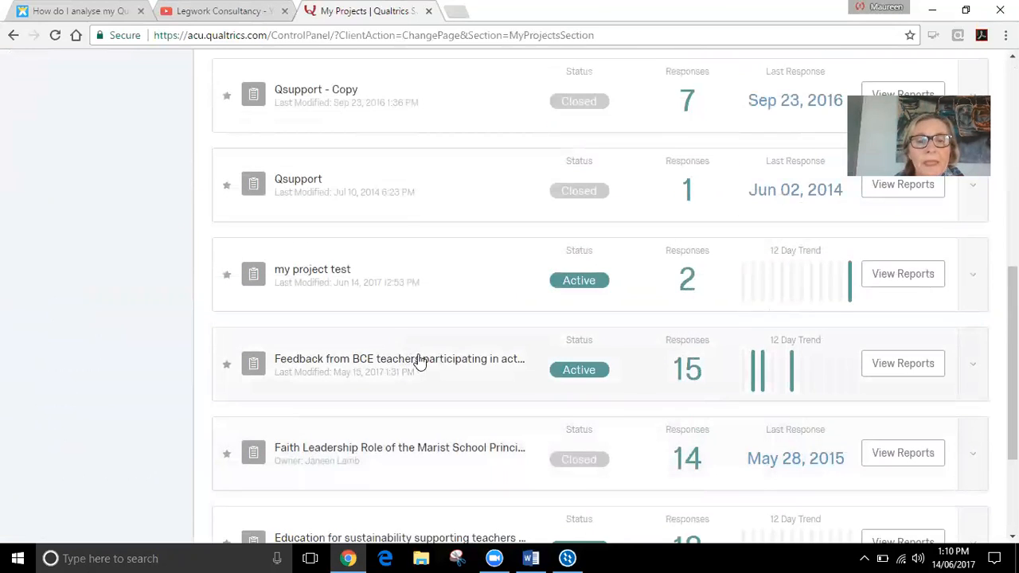
pyautogui.scroll(4, 410, 355)
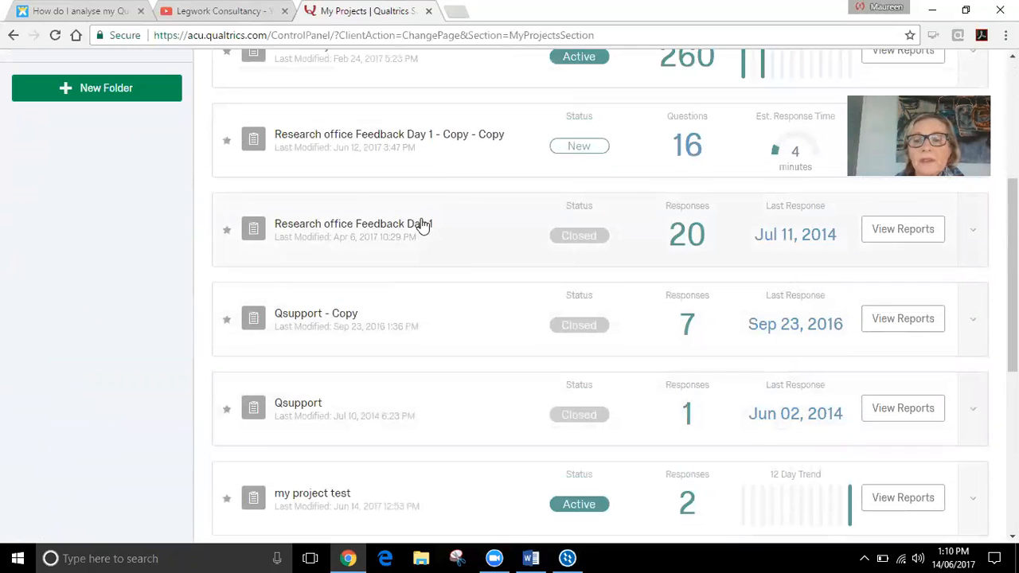
pyautogui.click(423, 225)
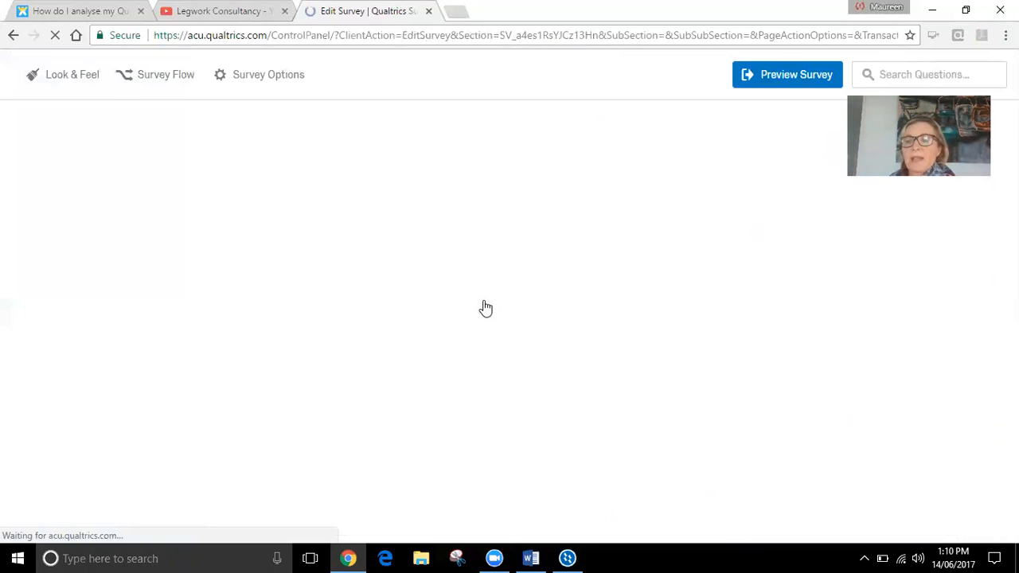
pyautogui.click(448, 326)
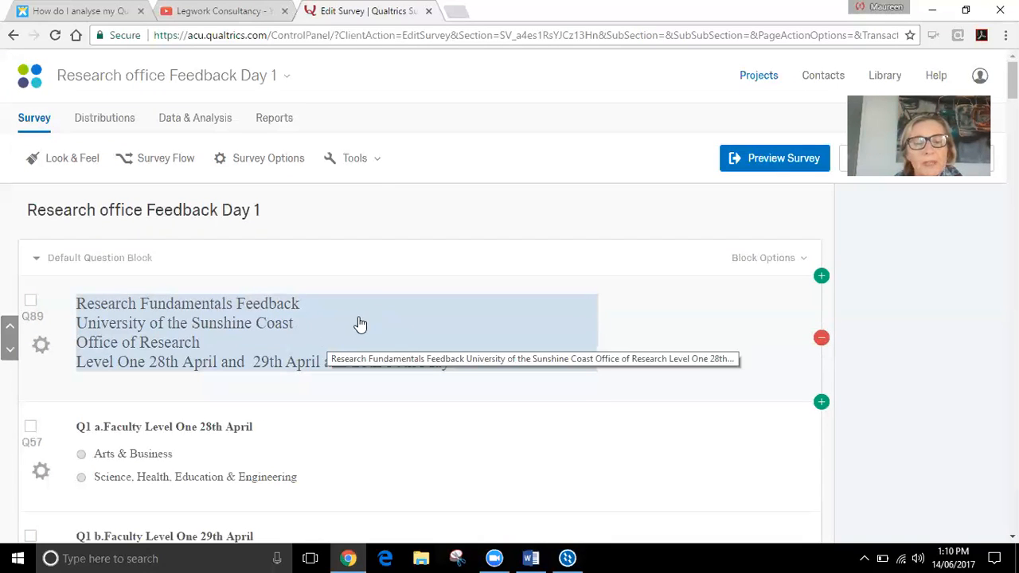
pyautogui.scroll(-1, 360, 324)
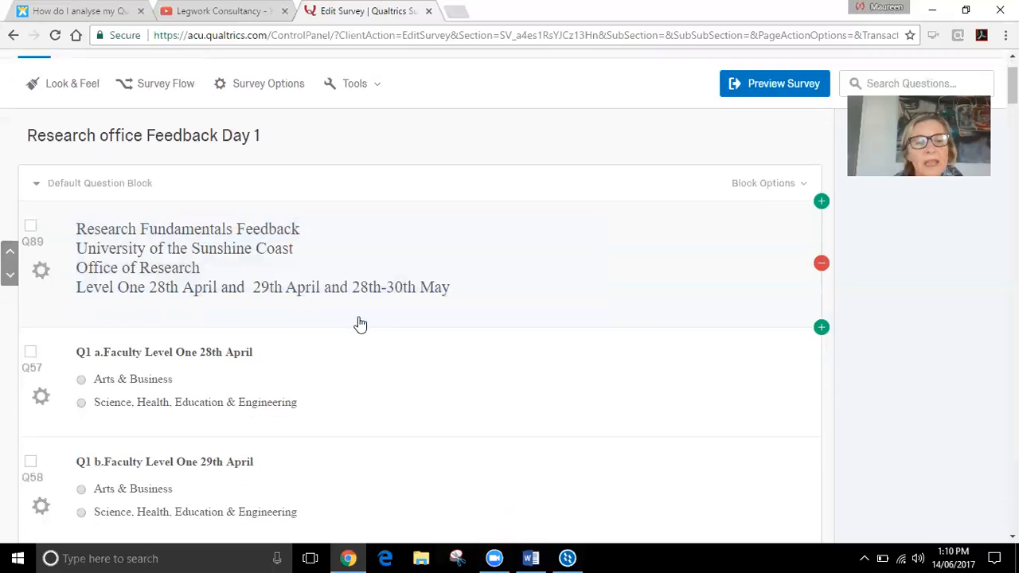
pyautogui.scroll(1, 359, 324)
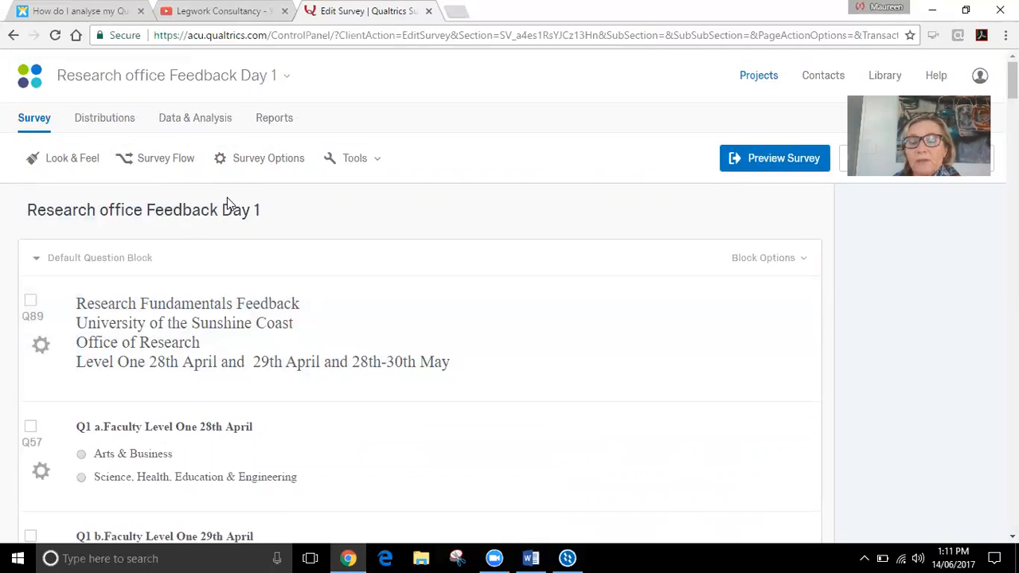
# Step: Examine the survey's recorded responses, including the Q80 comments and the faculty and program answers
pyautogui.click(196, 122)
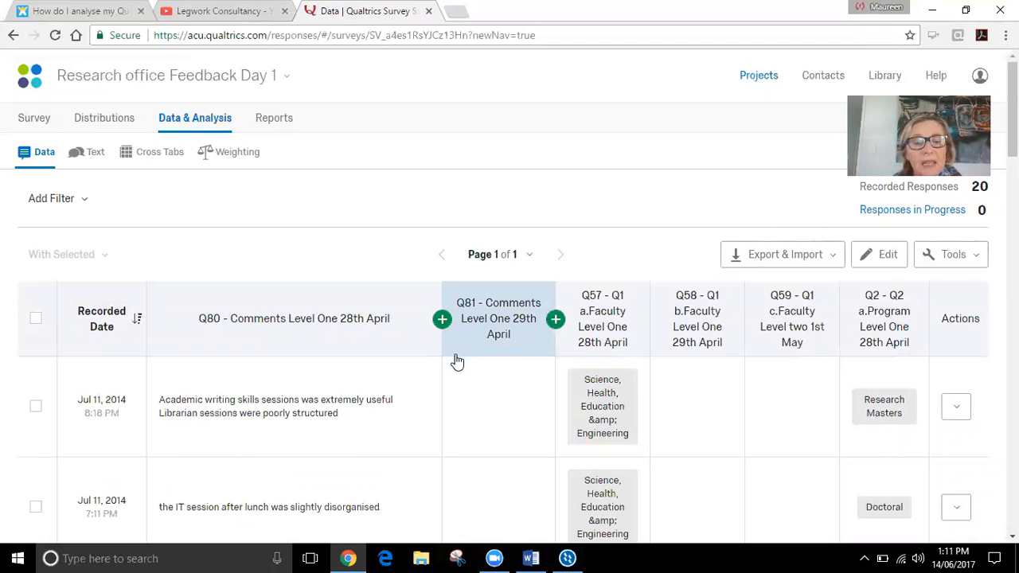
pyautogui.scroll(-1, 469, 363)
pyautogui.scroll(1, 200, 196)
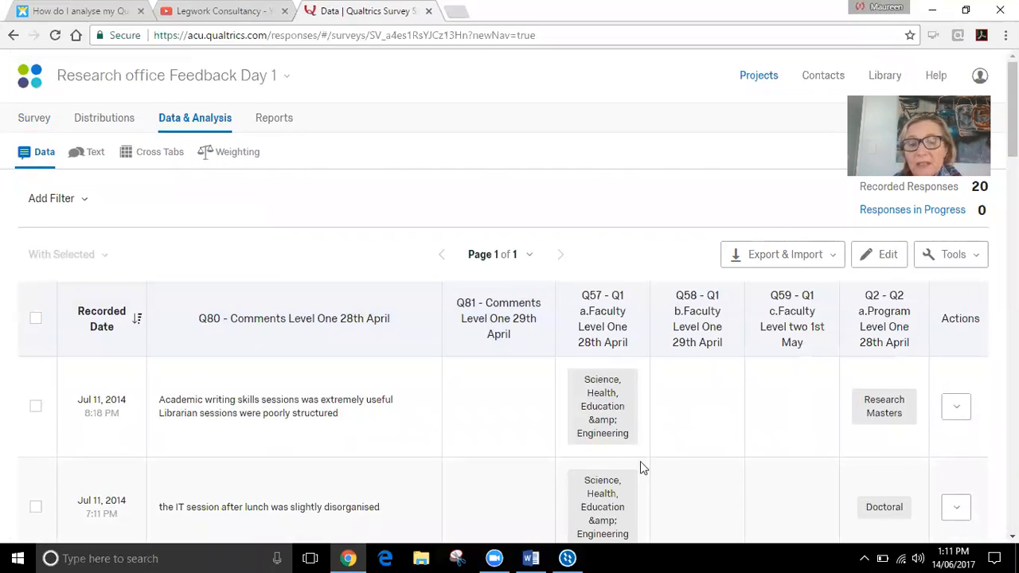
pyautogui.scroll(-1, 274, 372)
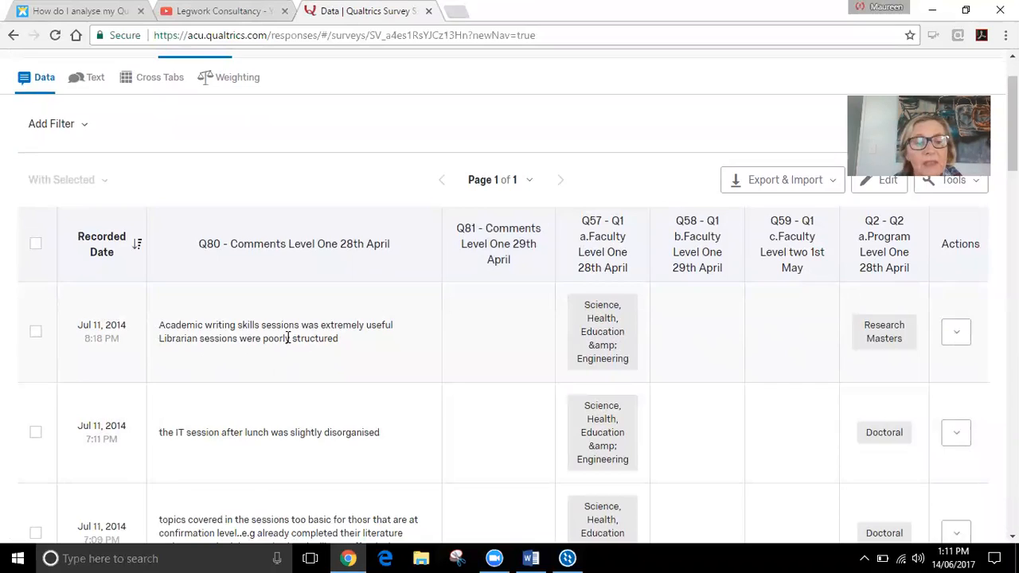
pyautogui.scroll(-2, 287, 342)
pyautogui.scroll(3, 287, 344)
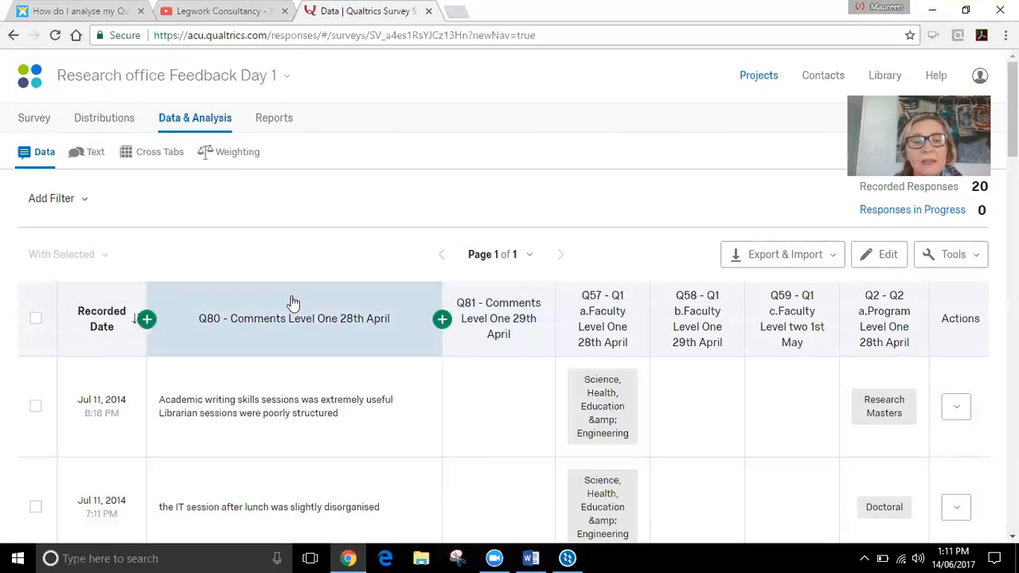
# Step: In the survey's cross tabulations, review the banner and stub question choices for a new one, returning to the list without creating it
pyautogui.click(140, 157)
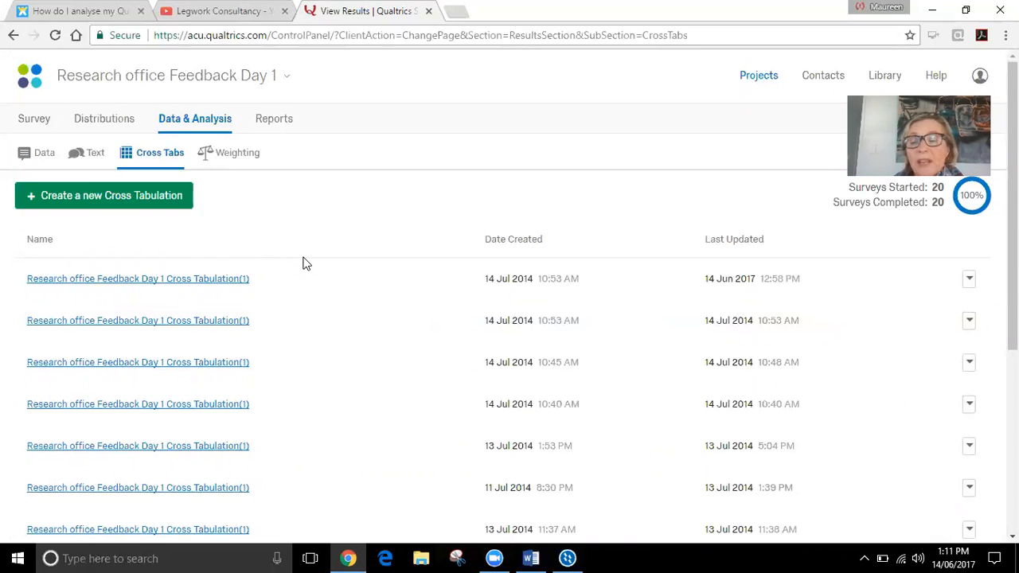
pyautogui.click(145, 206)
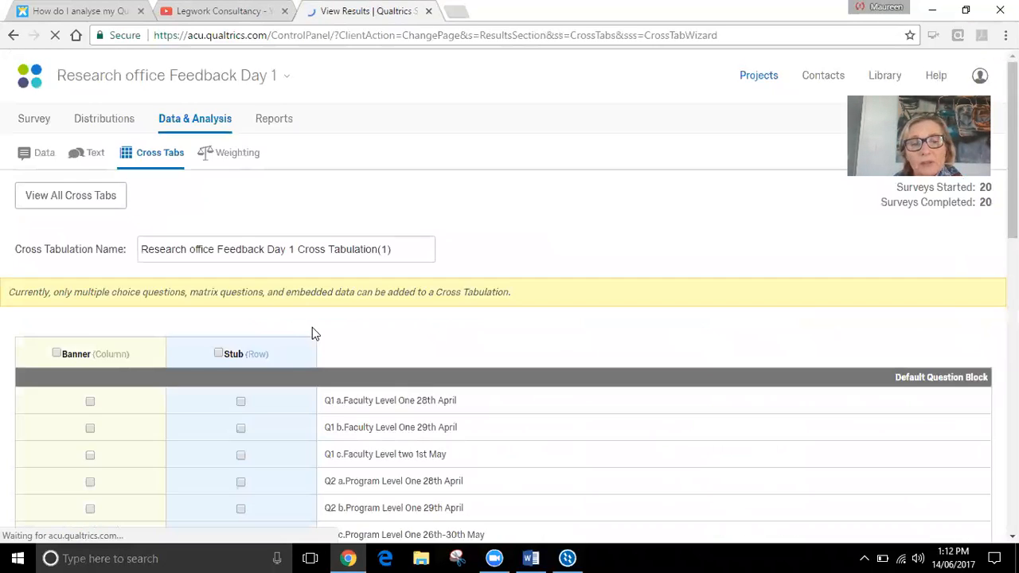
pyautogui.scroll(-1, 317, 333)
pyautogui.scroll(-1, 269, 325)
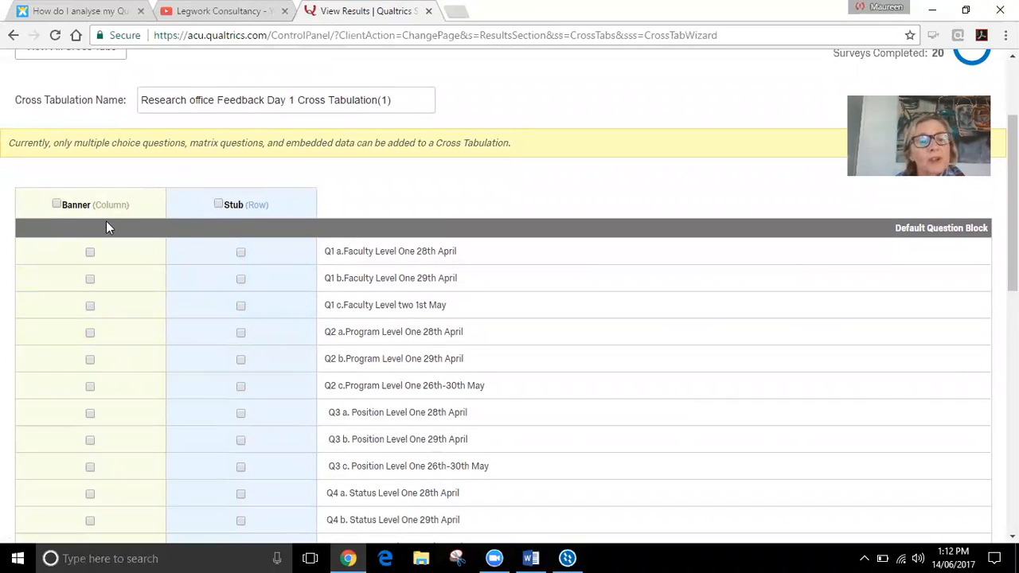
pyautogui.scroll(-3, 278, 327)
pyautogui.scroll(5, 278, 327)
pyautogui.click(54, 199)
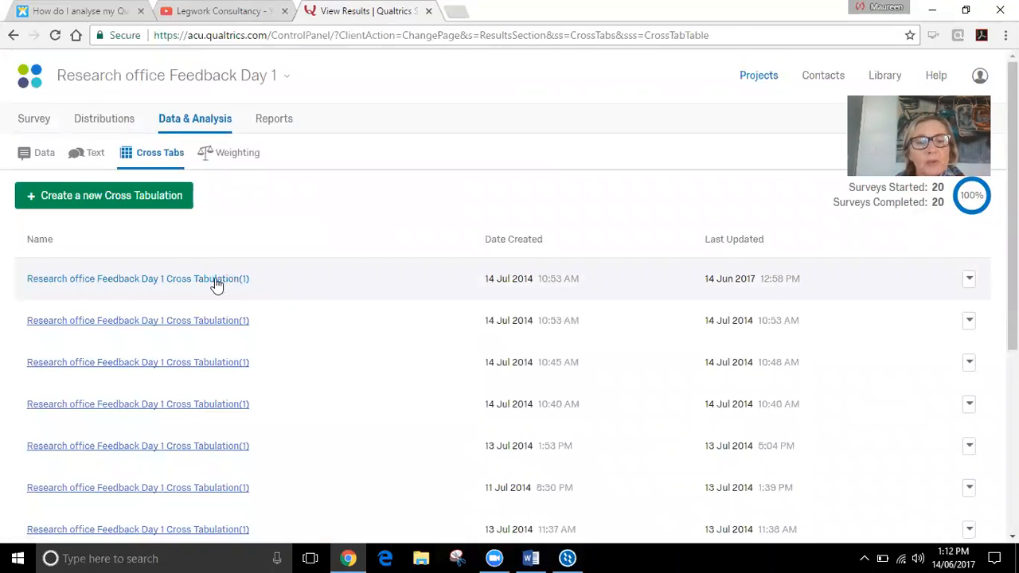
# Step: Open the cross tabulation last updated on 14 Jun 2017 and examine the Q2 program rows against the Q7 learning materials ratings
pyautogui.click(208, 278)
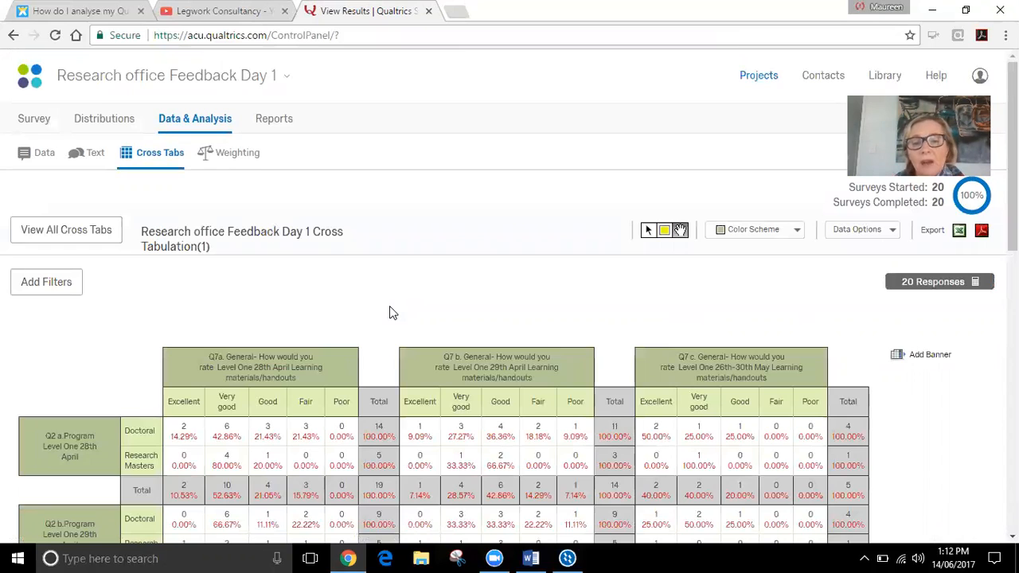
pyautogui.scroll(-1, 390, 313)
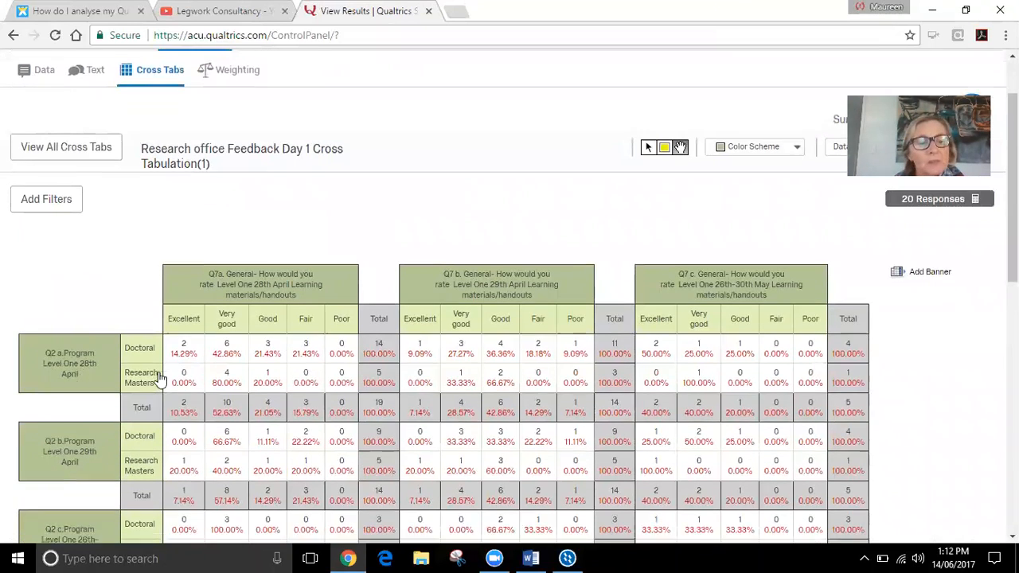
pyautogui.scroll(-2, 103, 242)
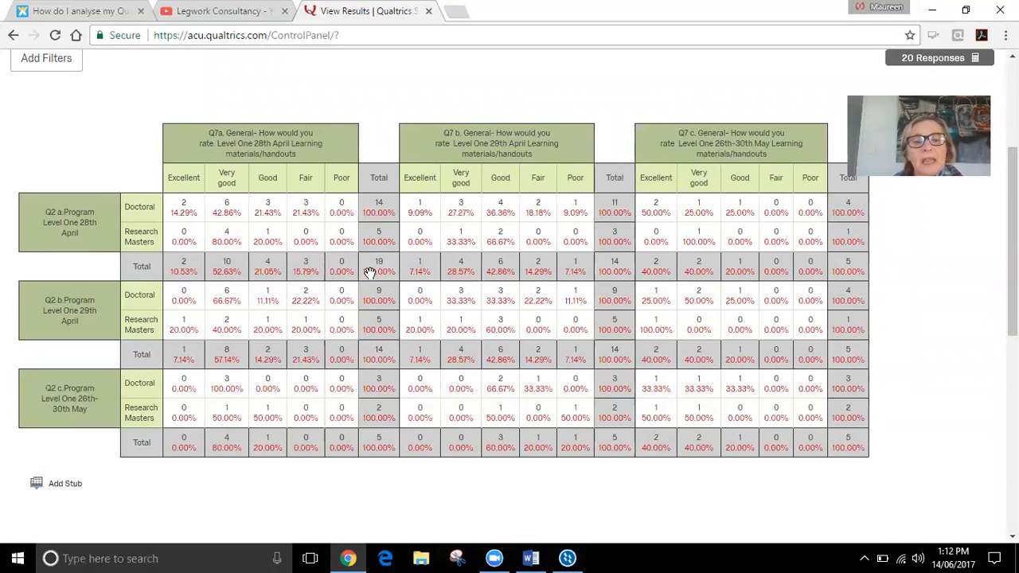
pyautogui.scroll(1, 705, 323)
pyautogui.scroll(1, 706, 322)
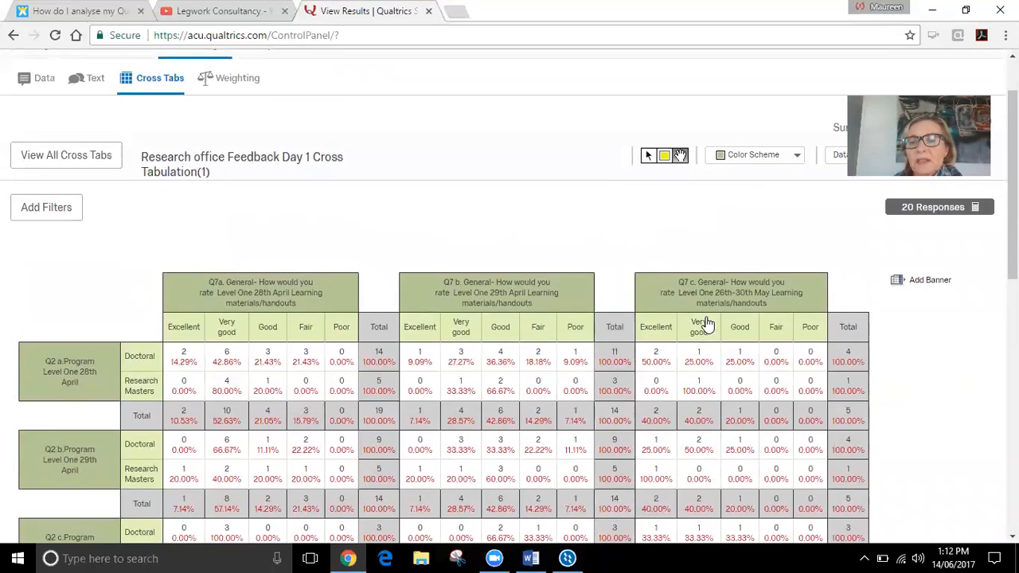
pyautogui.scroll(1, 706, 322)
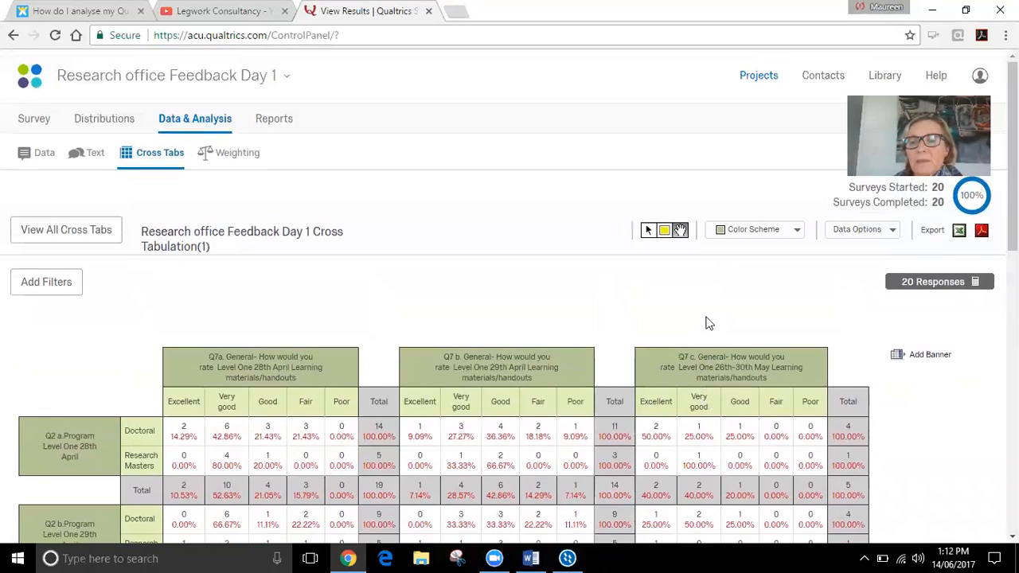
# Step: Remove the row percents from the cross tabulation and set its color scheme to Orange
pyautogui.click(894, 231)
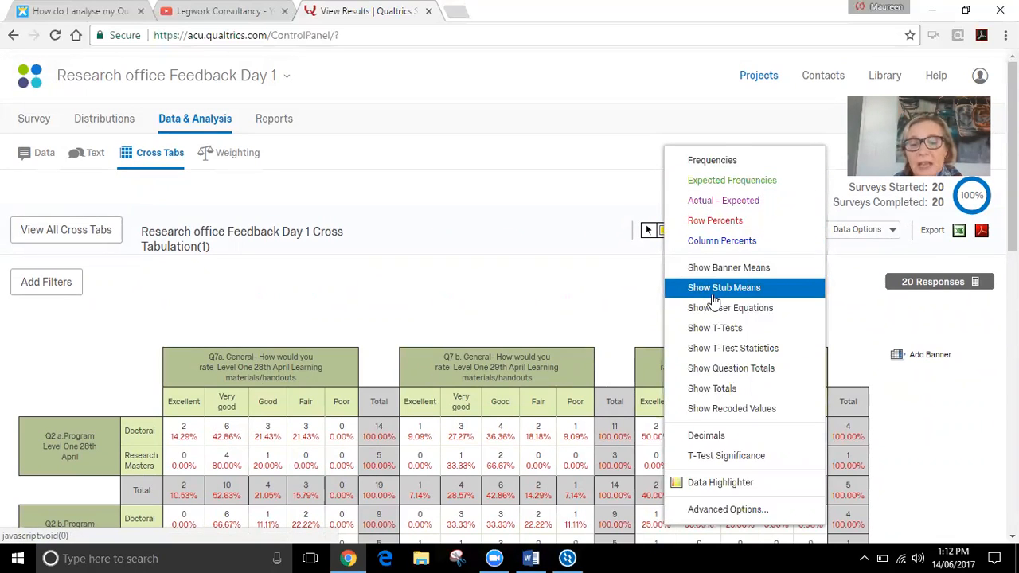
pyautogui.click(715, 216)
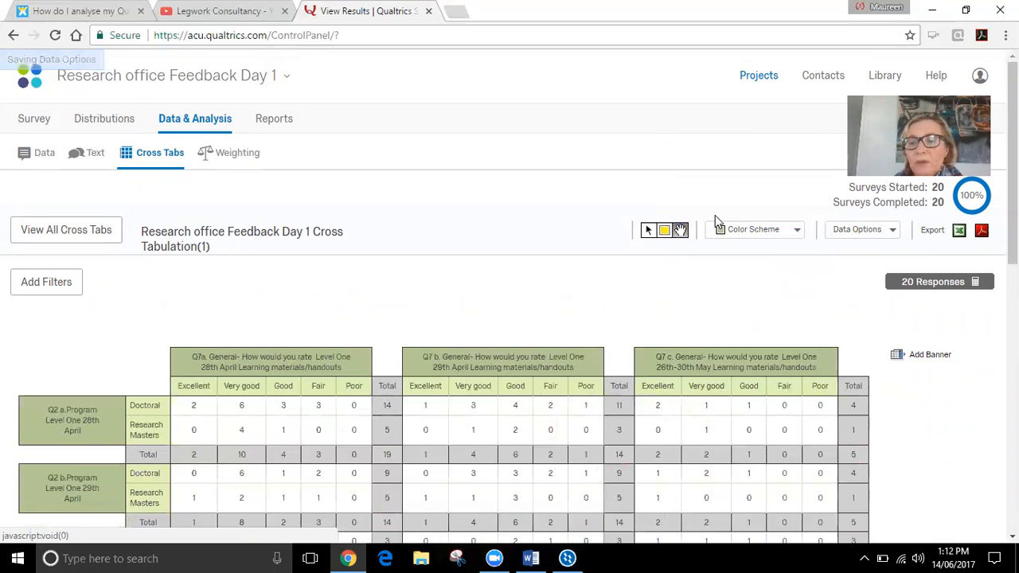
pyautogui.click(795, 234)
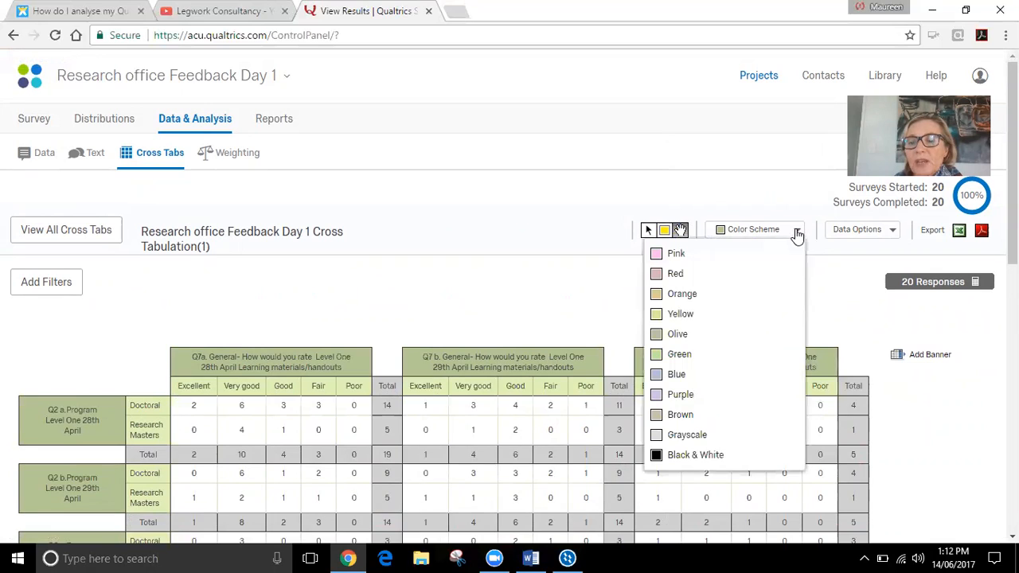
pyautogui.click(711, 295)
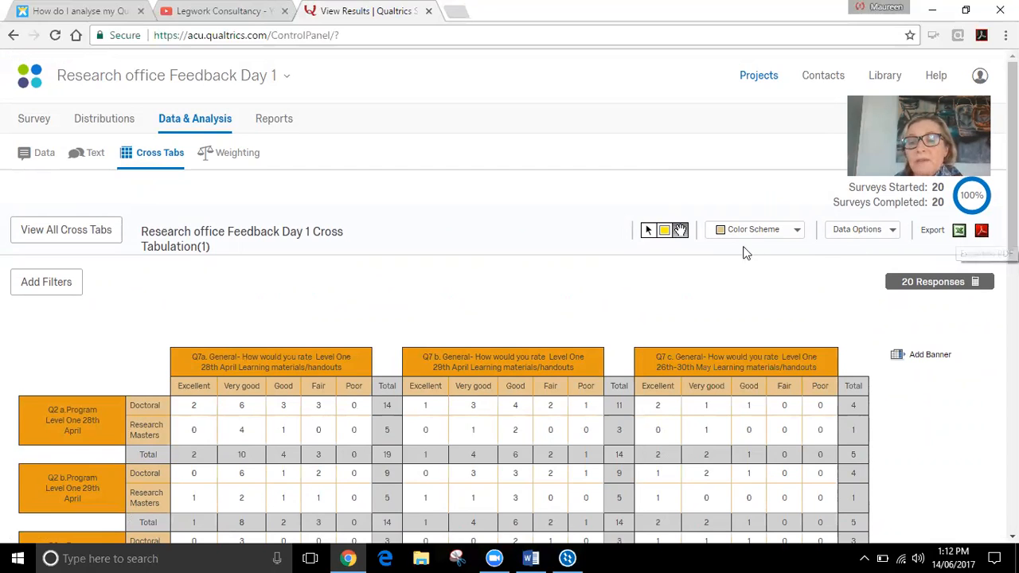
# Step: Activate the yellow highlighter for the cross tabulation and examine the chi-square, degrees of freedom and p-value tables beneath it
pyautogui.click(667, 234)
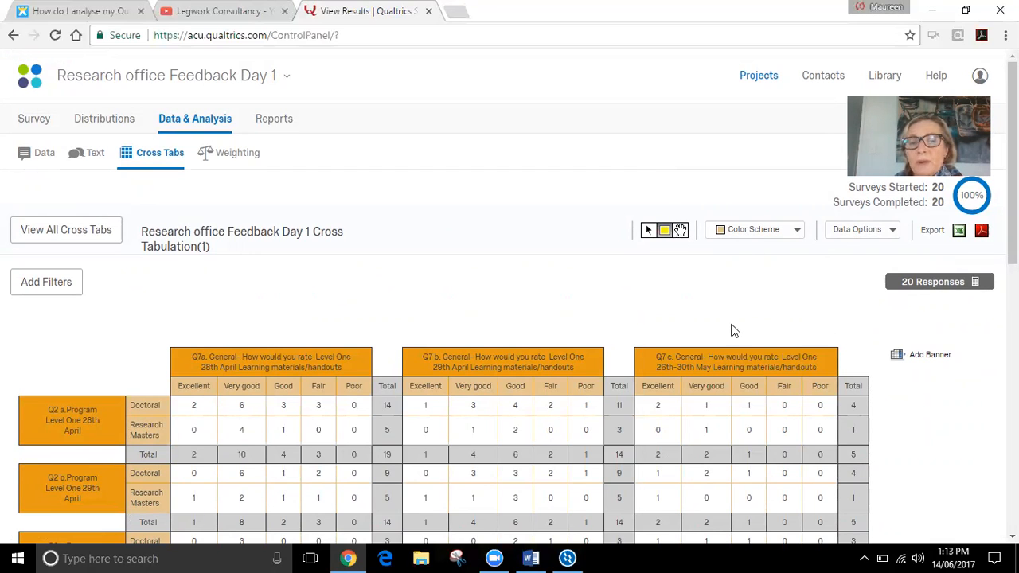
pyautogui.scroll(-1, 689, 330)
pyautogui.click(689, 330)
pyautogui.scroll(-2, 319, 316)
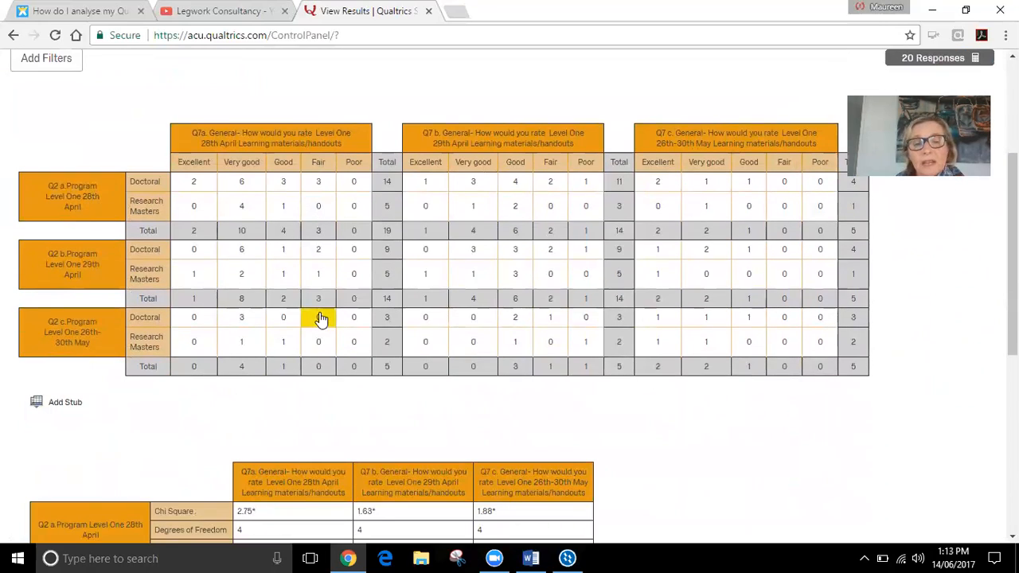
pyautogui.scroll(-5, 595, 325)
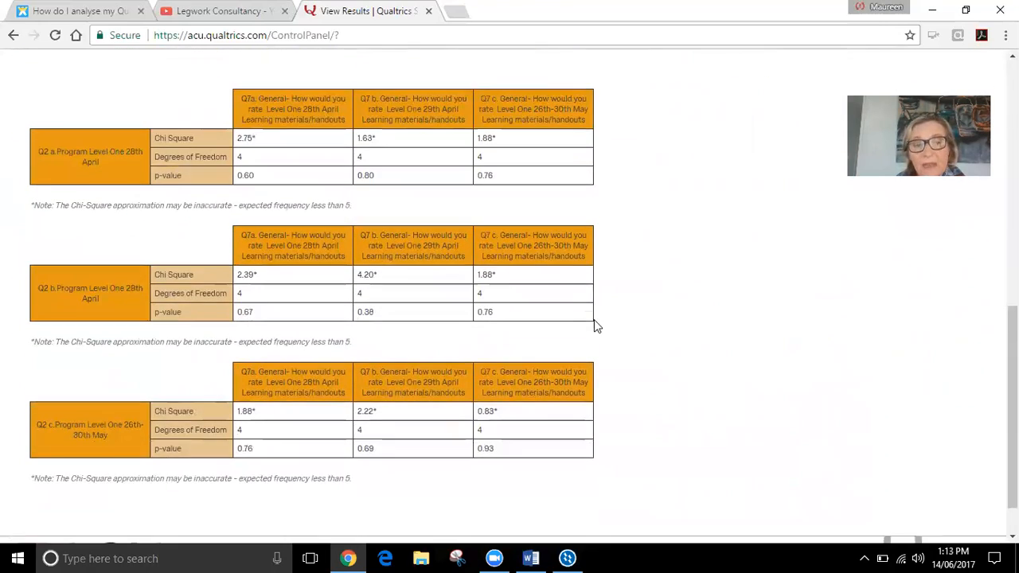
# Step: Open the survey's report results and review the download formats and the CSV page export, cancelling without exporting
pyautogui.scroll(6, 596, 324)
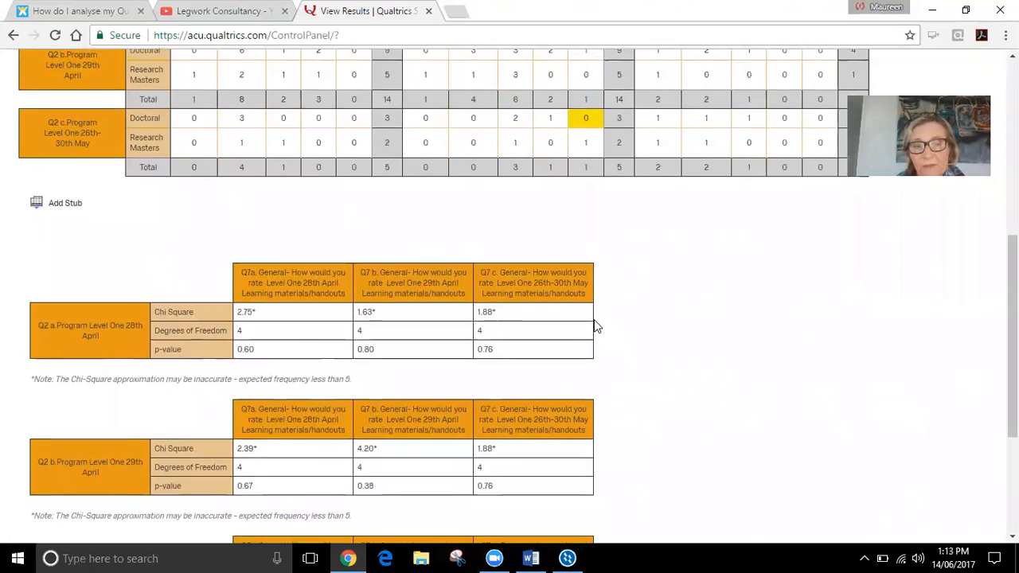
pyautogui.scroll(3, 593, 320)
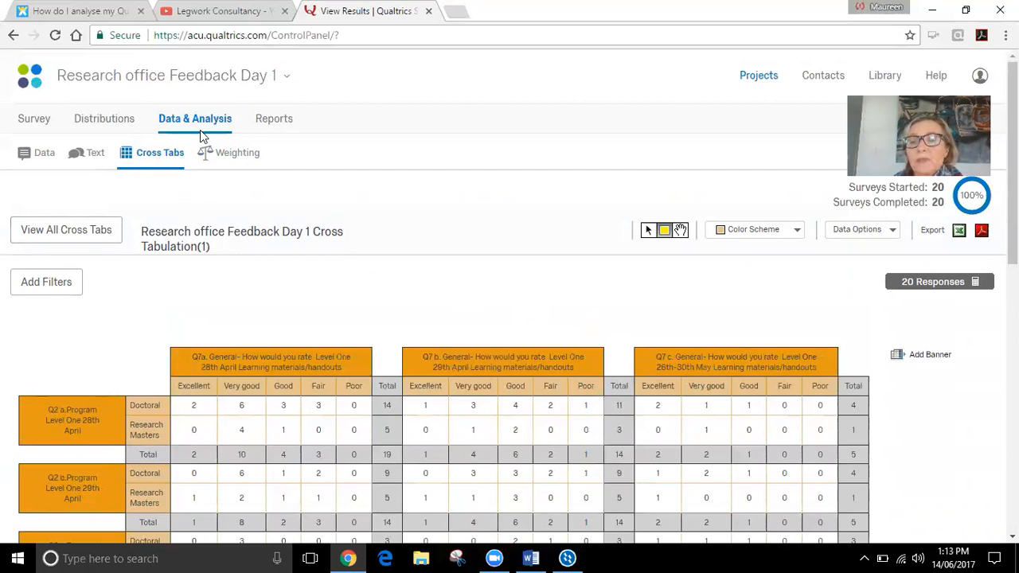
pyautogui.click(273, 121)
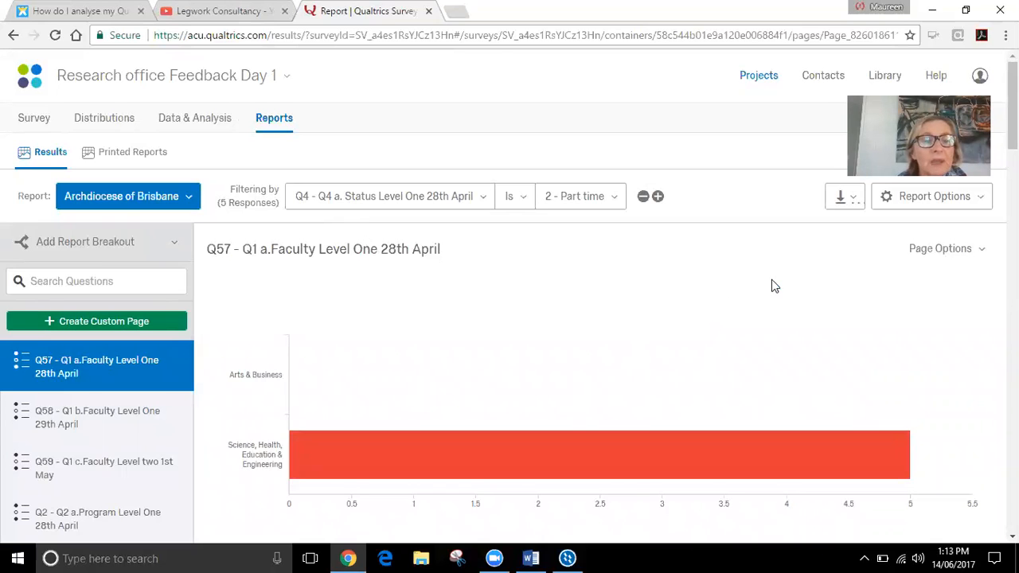
pyautogui.click(849, 199)
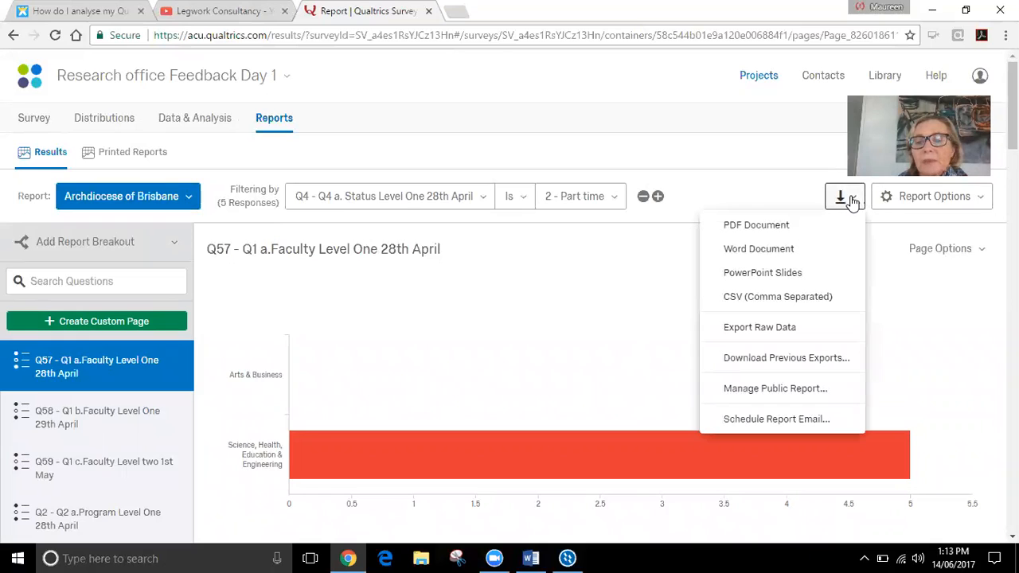
pyautogui.click(819, 301)
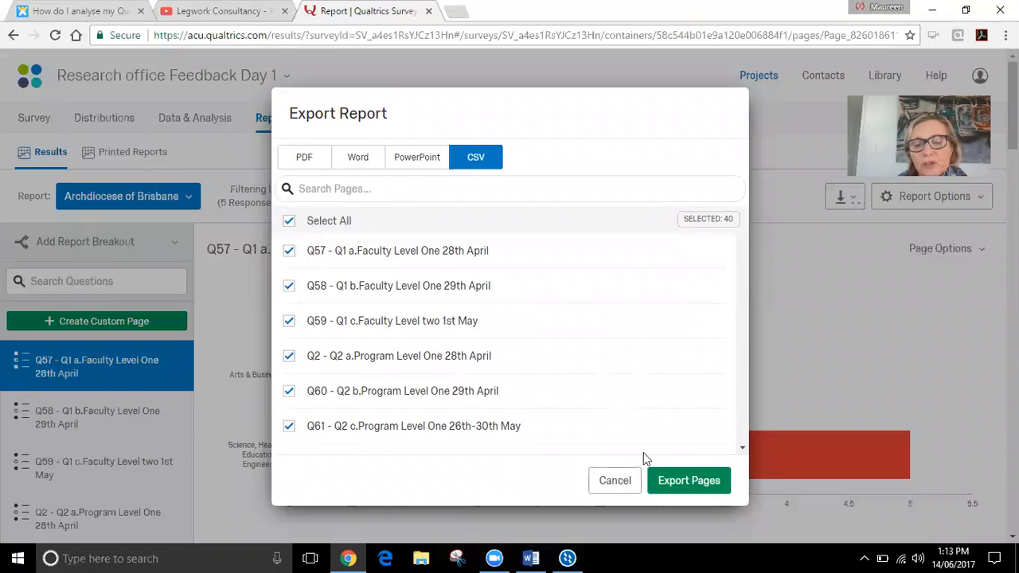
pyautogui.click(615, 482)
pyautogui.click(856, 199)
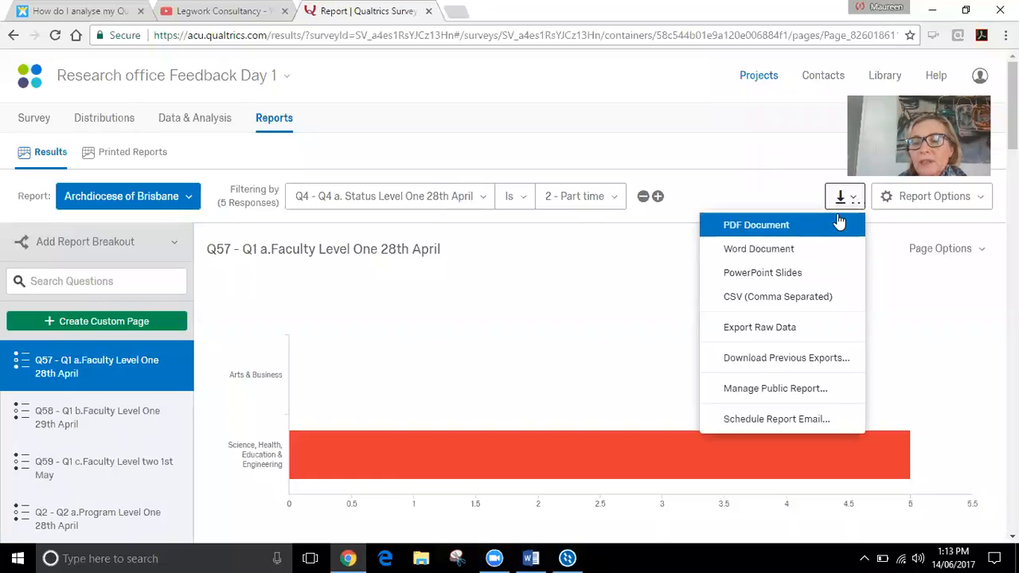
pyautogui.click(896, 323)
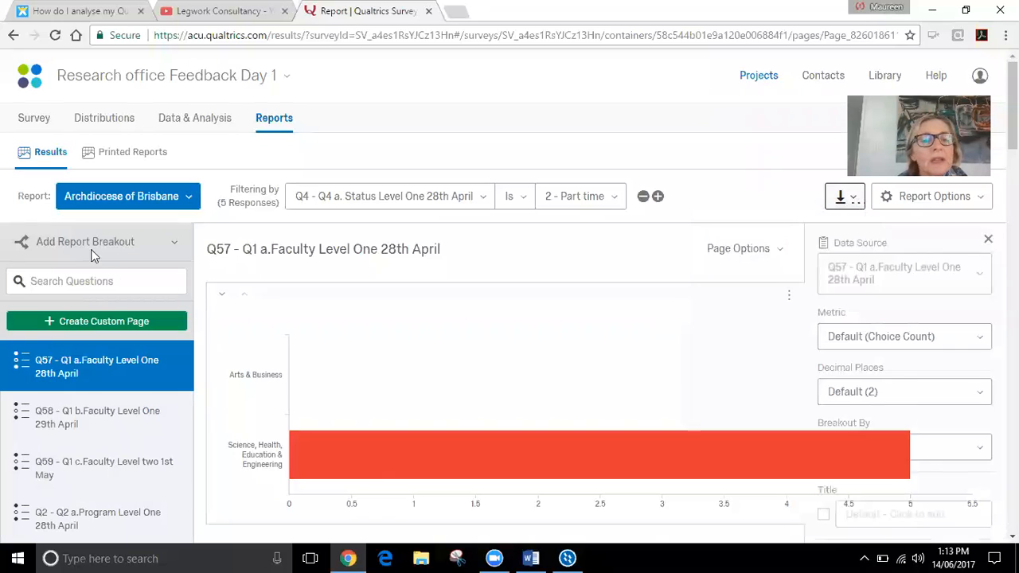
pyautogui.click(59, 158)
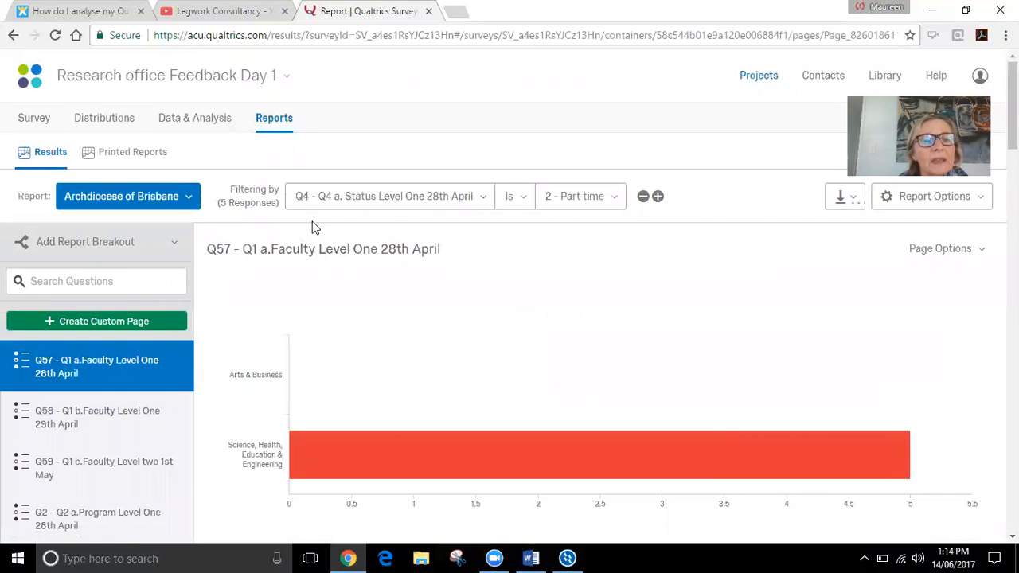
# Step: Return to the survey's response data and review which columns can be chosen for the table, leaving them unchanged
pyautogui.click(195, 126)
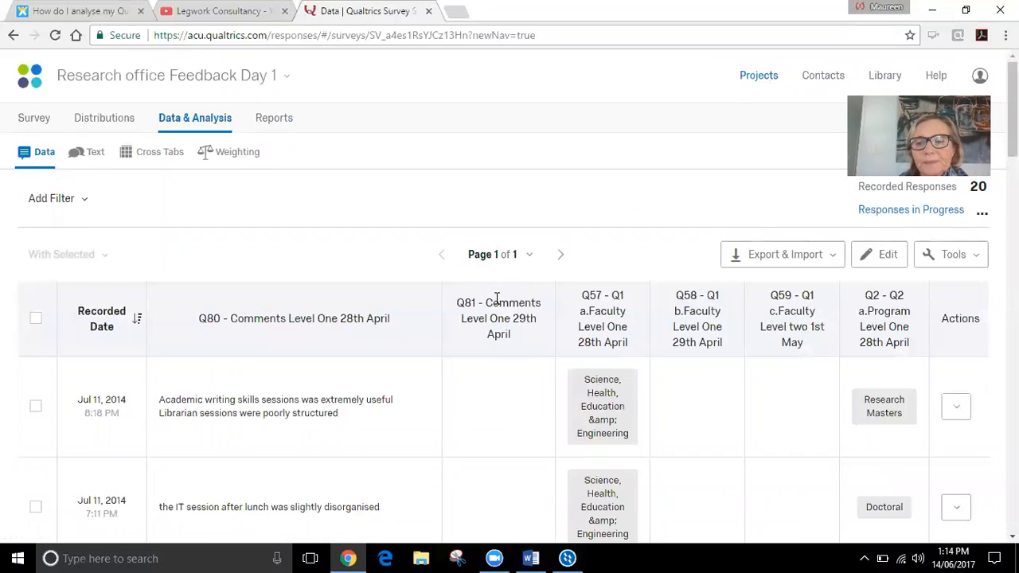
pyautogui.click(977, 263)
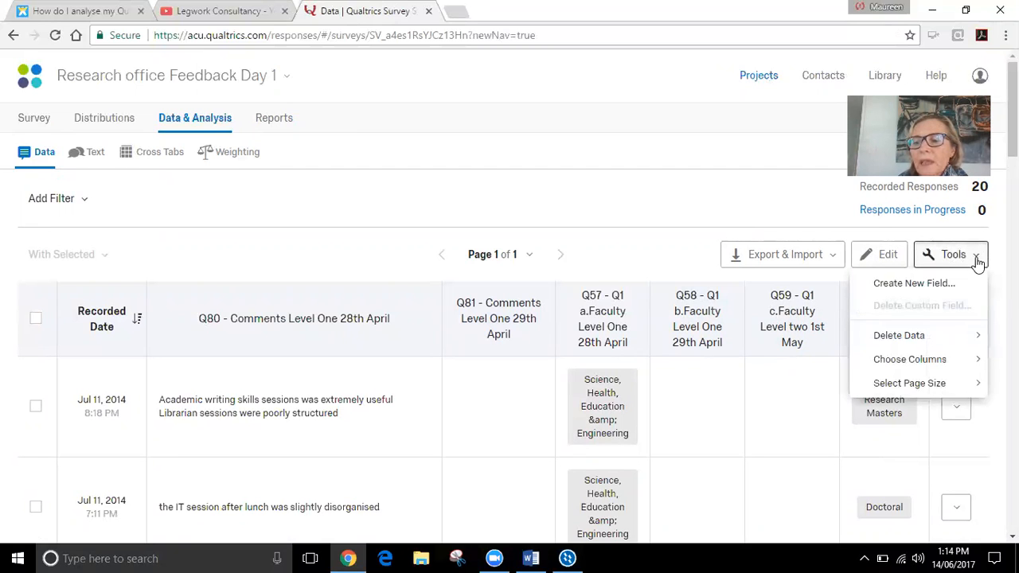
pyautogui.click(946, 359)
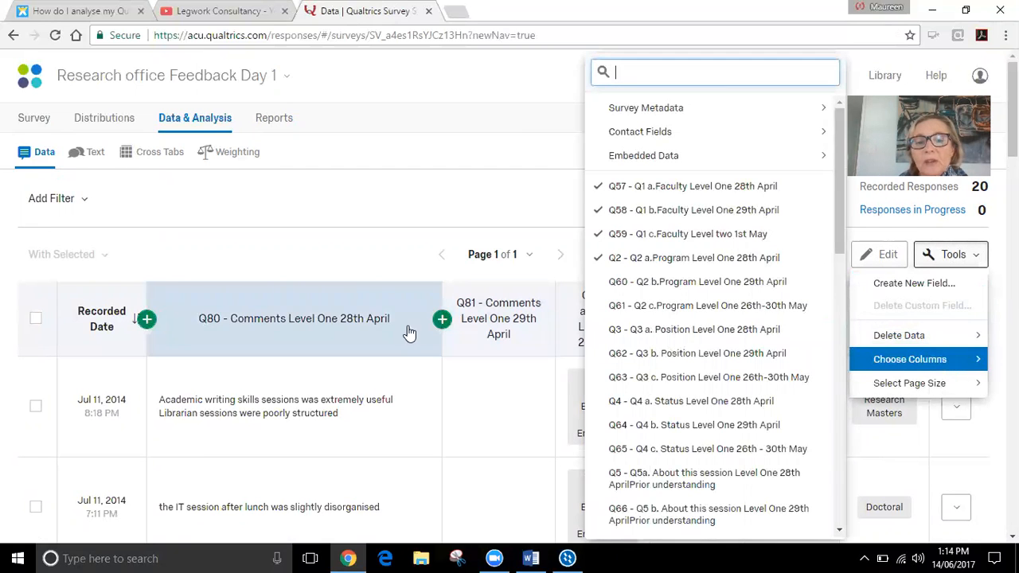
pyautogui.click(382, 250)
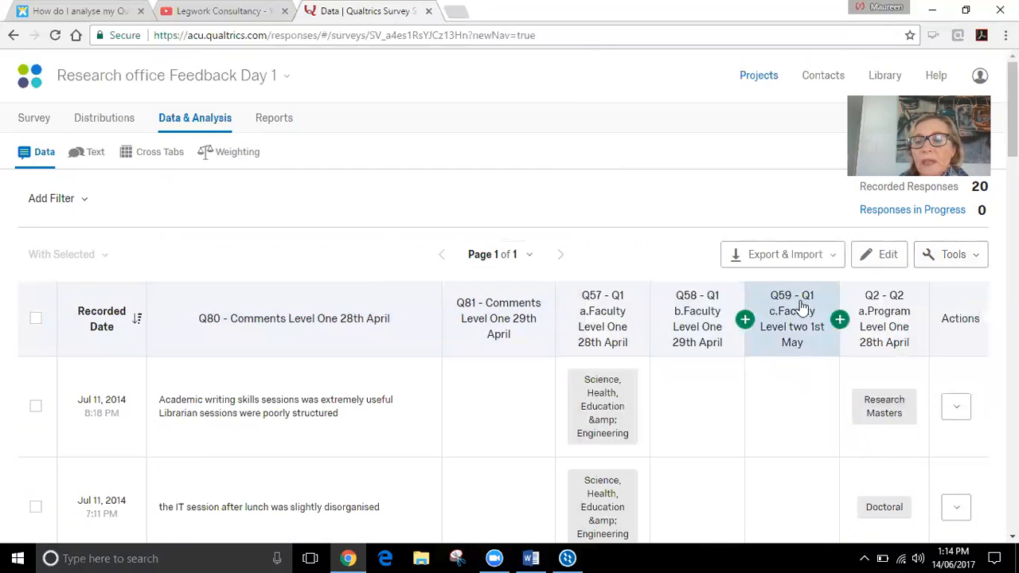
# Step: Review the response data export choices and the CSV options for downloading the data table, closing without downloading
pyautogui.click(834, 261)
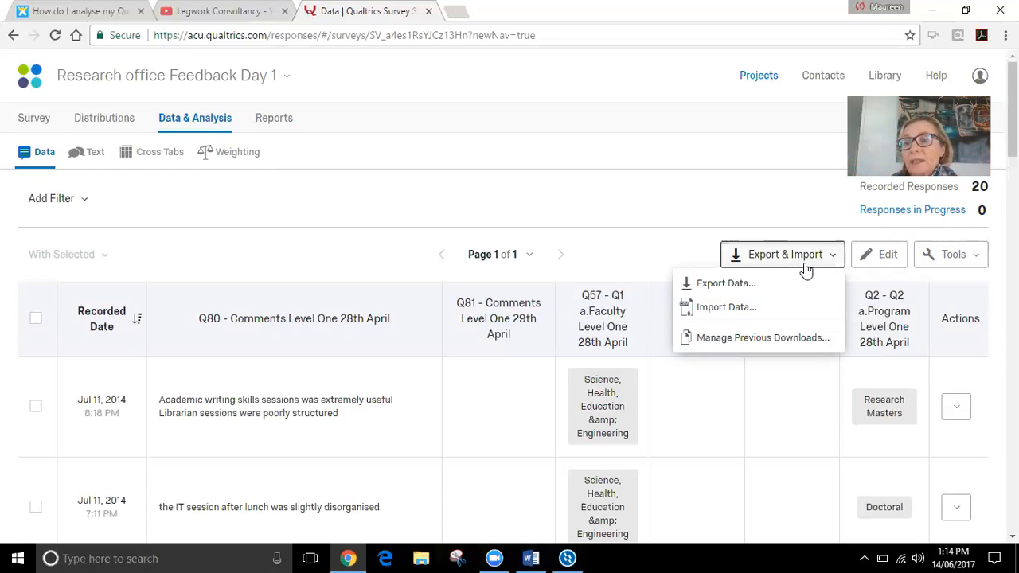
pyautogui.click(744, 286)
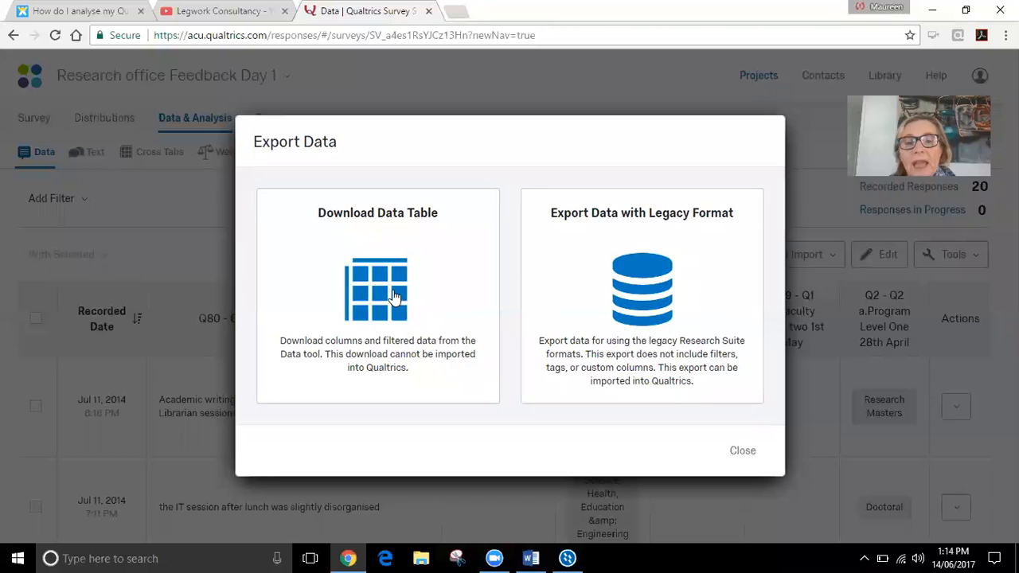
pyautogui.click(381, 240)
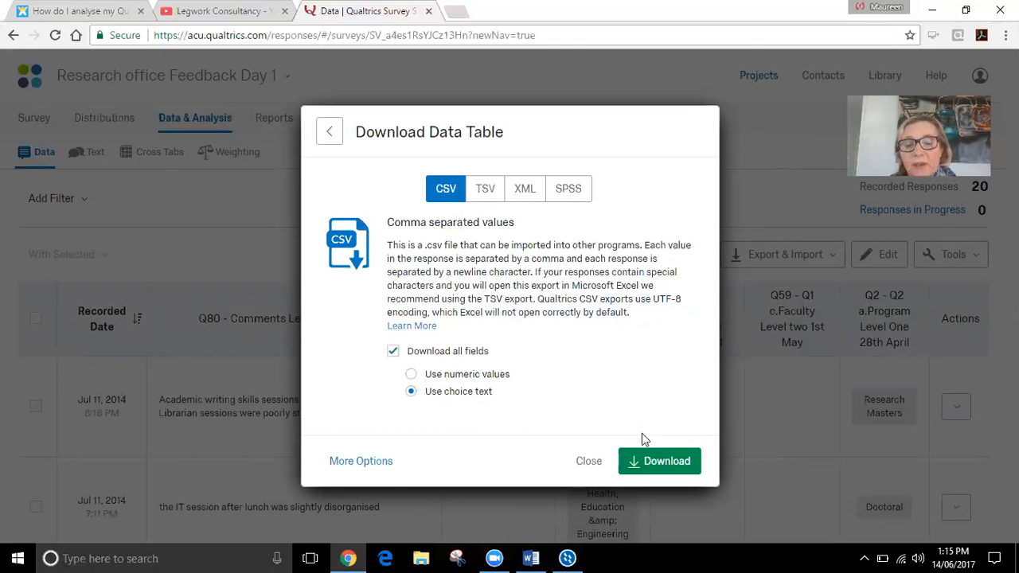
pyautogui.click(329, 132)
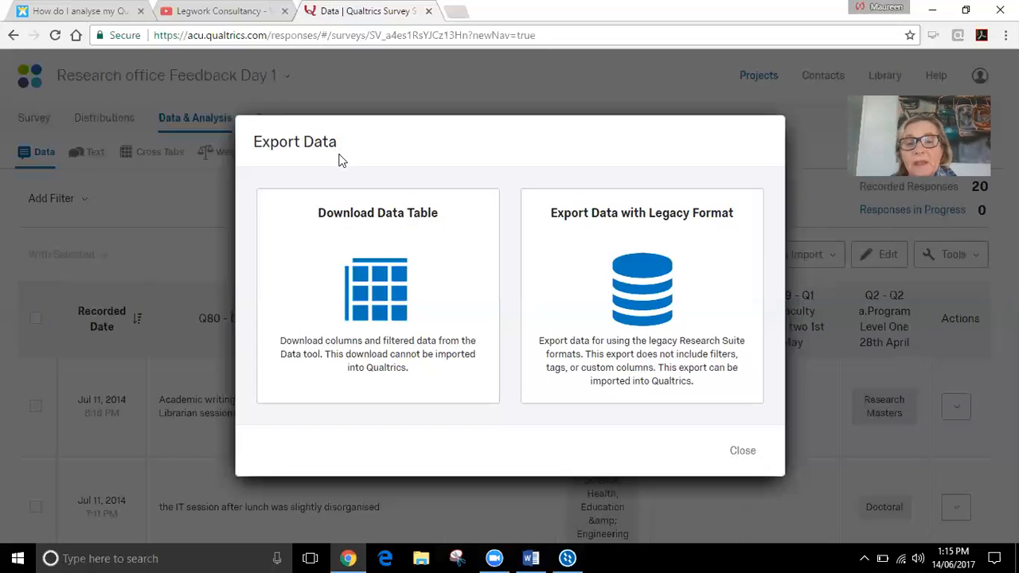
pyautogui.click(743, 451)
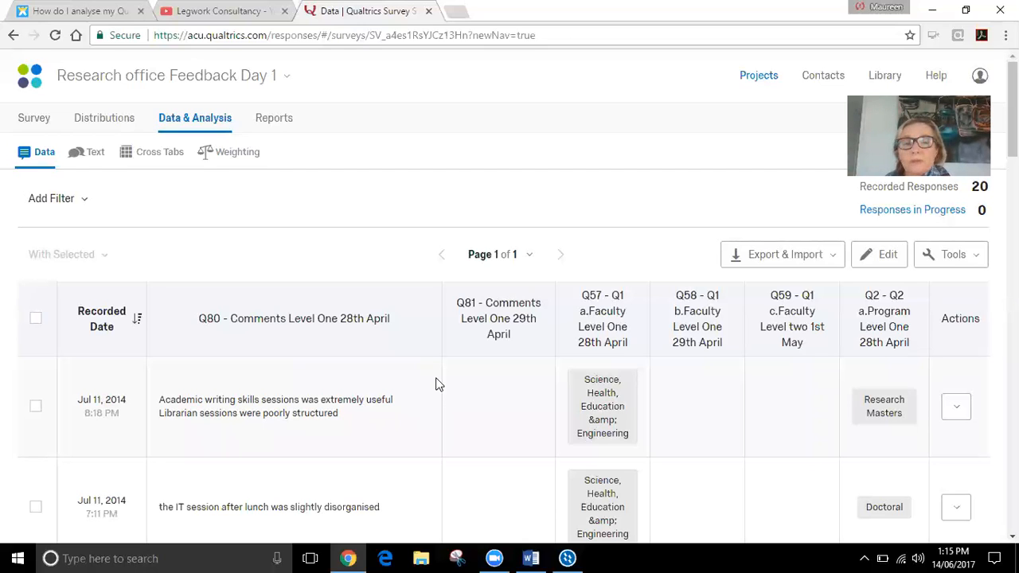
# Step: Go back to the Archdiocese of Brisbane report and review its report options and available download formats
pyautogui.click(281, 124)
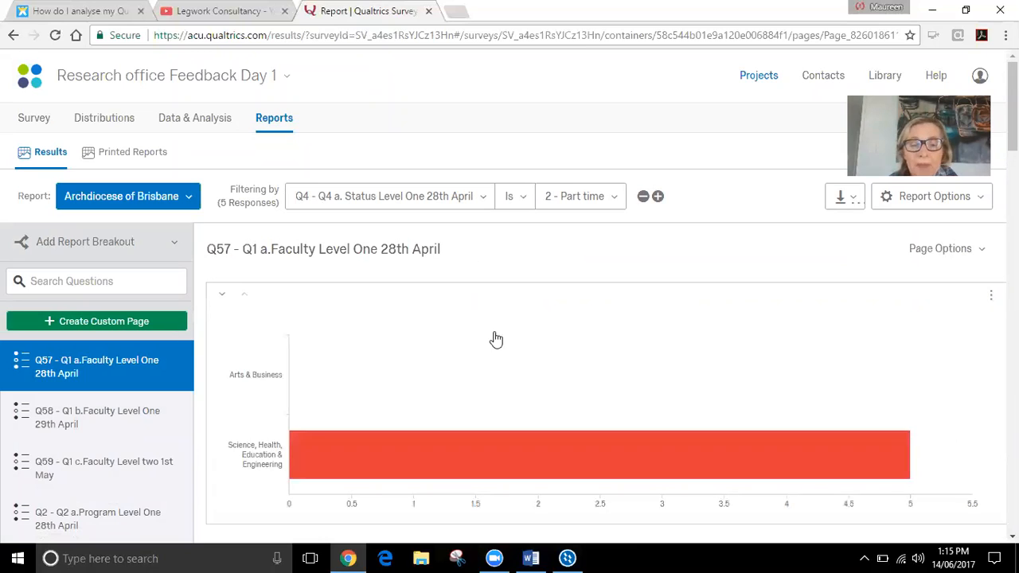
pyautogui.click(982, 202)
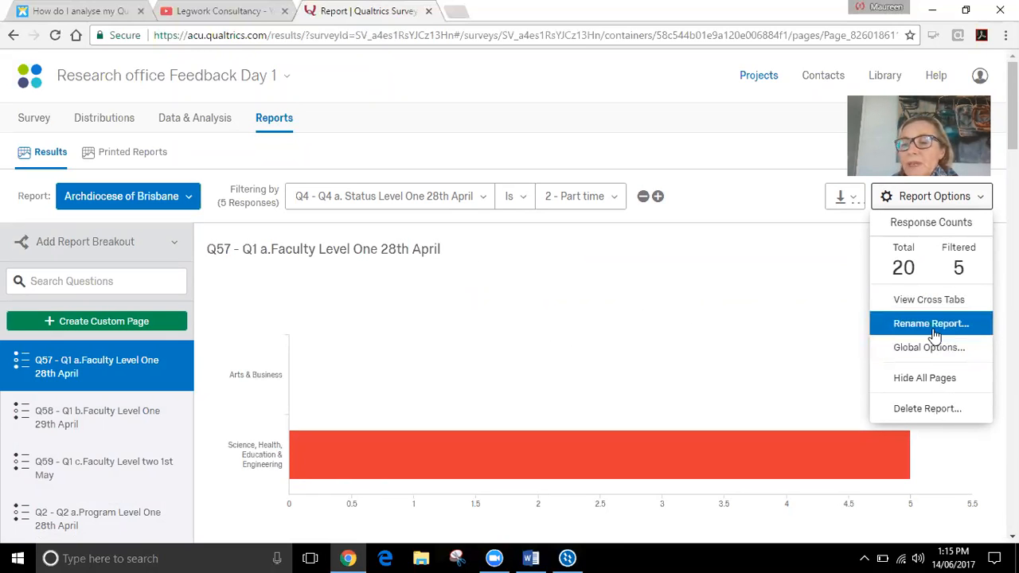
pyautogui.click(844, 196)
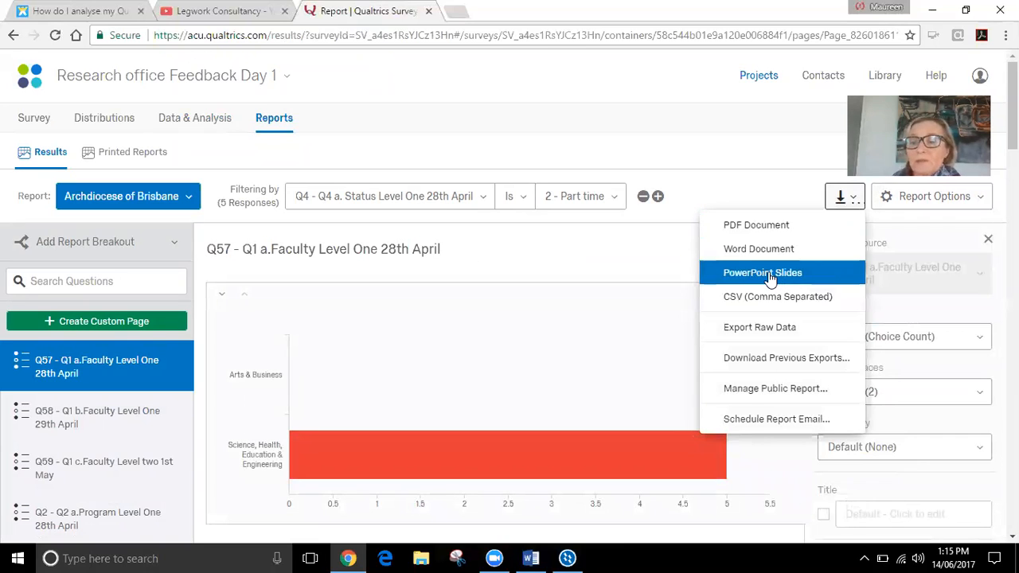
pyautogui.click(600, 335)
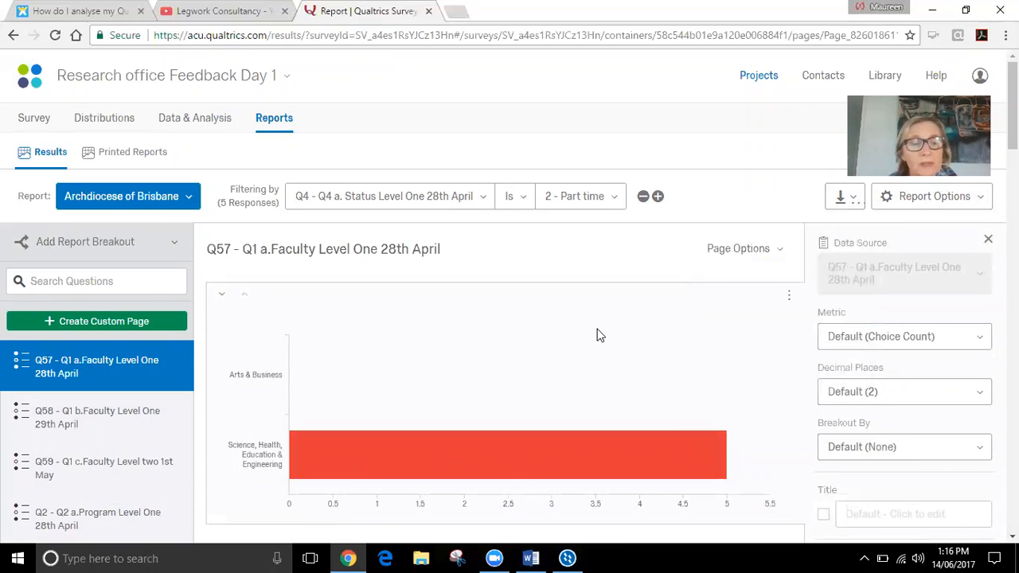
# Step: Browse the report's question list to the Q80 comments and examine the Q79 organisation of the sessions ratings above them
pyautogui.scroll(-5, 91, 381)
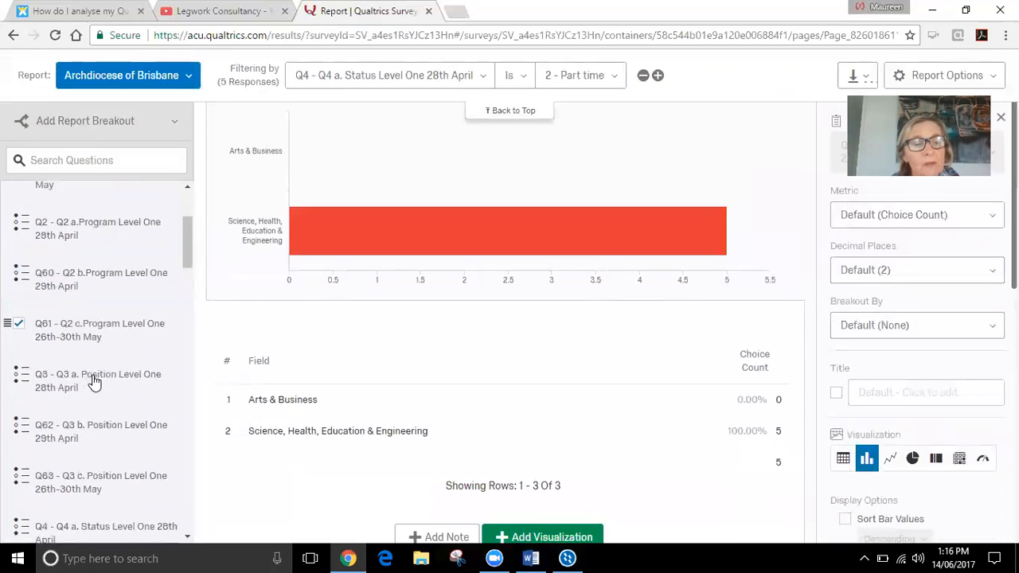
pyautogui.scroll(-8, 94, 380)
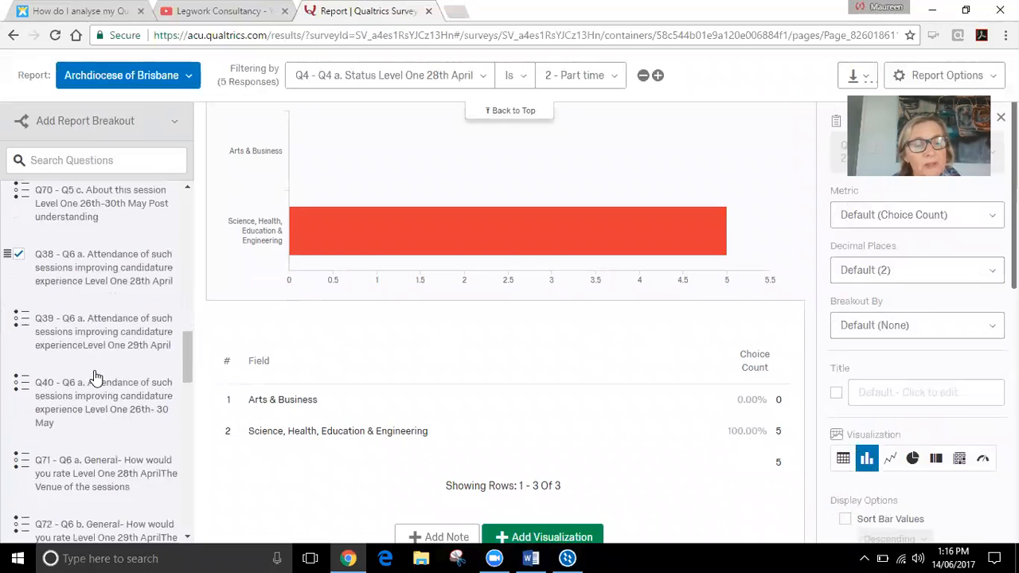
pyautogui.scroll(-6, 94, 377)
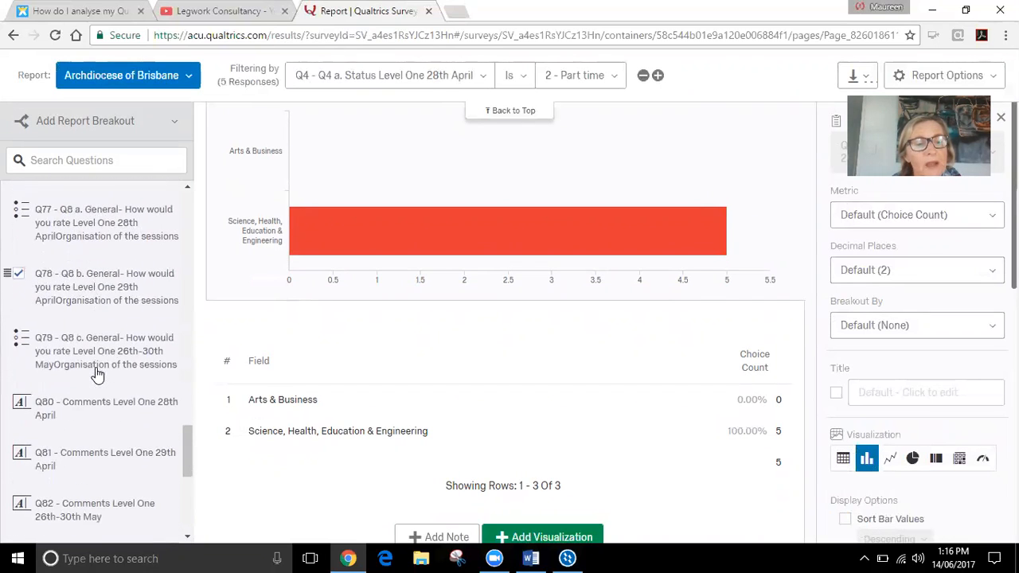
pyautogui.click(110, 327)
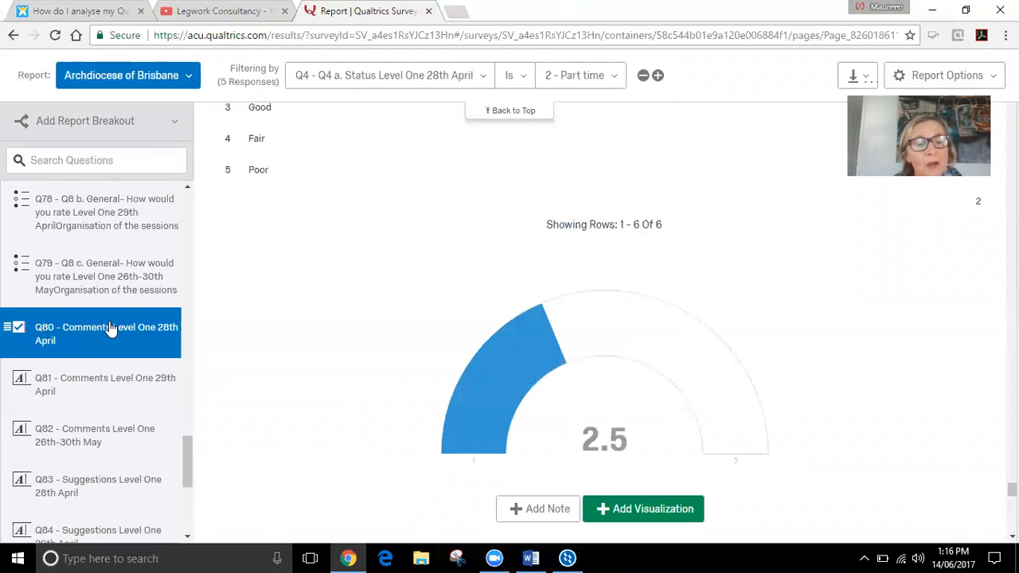
pyautogui.scroll(5, 360, 309)
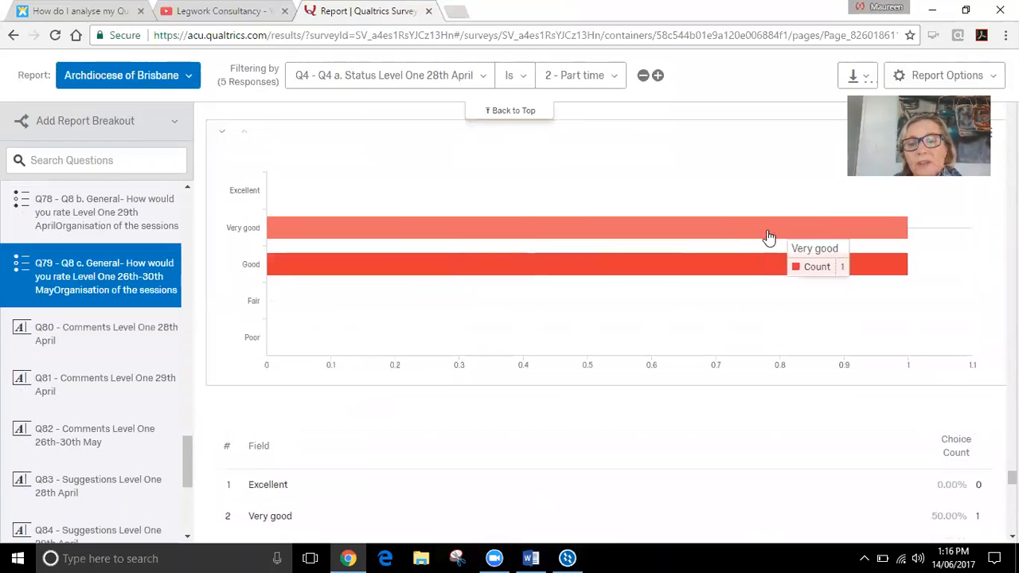
pyautogui.scroll(3, 291, 284)
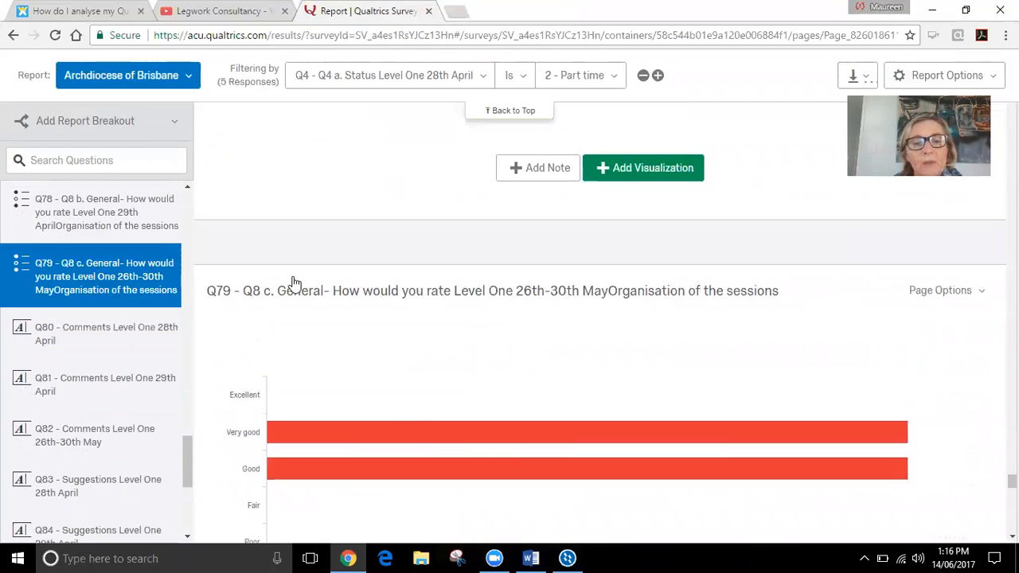
# Step: View the Q86 topic suggestions in the report, and read the Q80 - Comments Level One 28th April responses
pyautogui.scroll(-2, 391, 398)
pyautogui.scroll(-2, 103, 419)
pyautogui.scroll(-1, 104, 419)
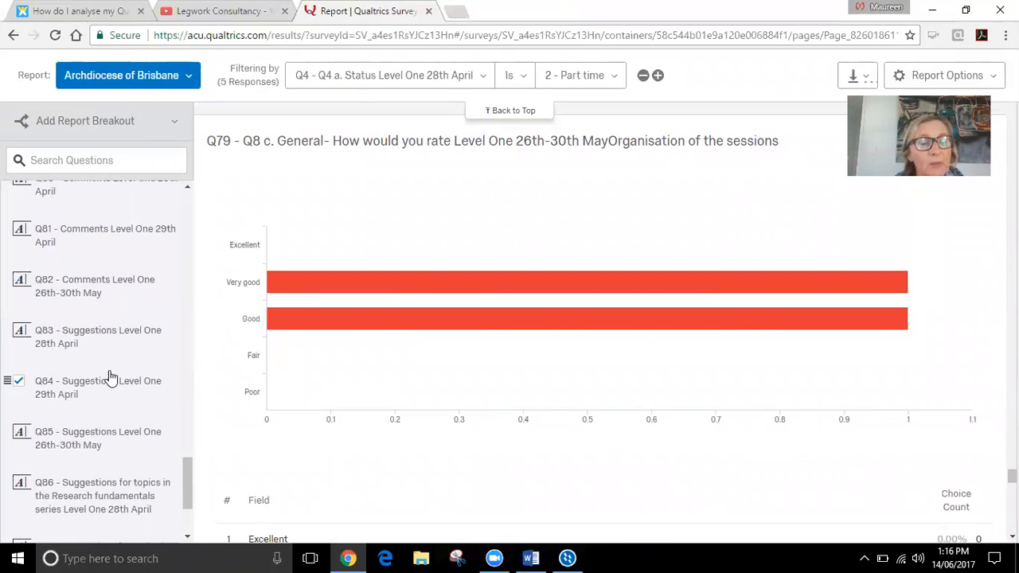
pyautogui.scroll(-2, 111, 375)
pyautogui.click(91, 414)
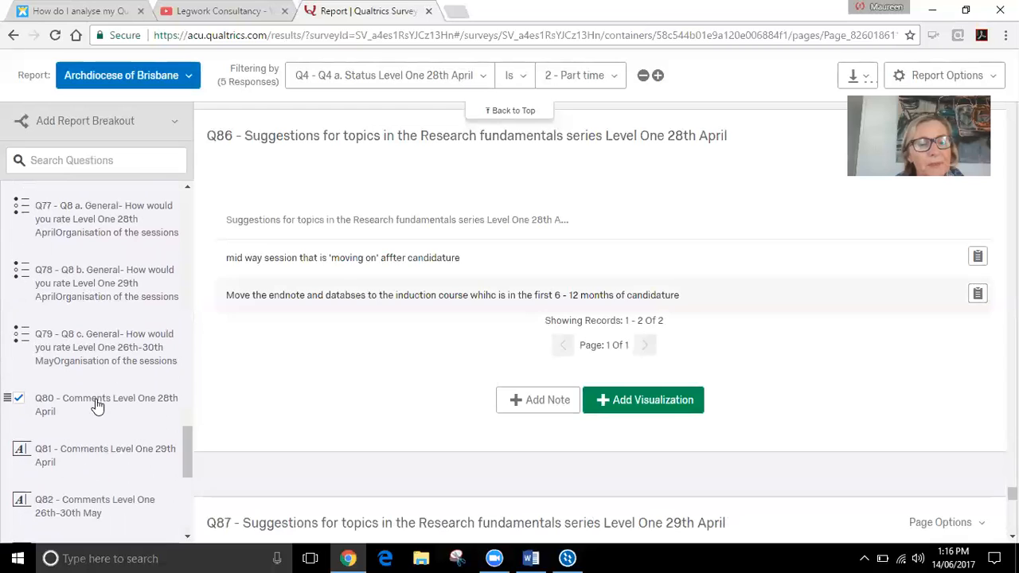
pyautogui.click(95, 404)
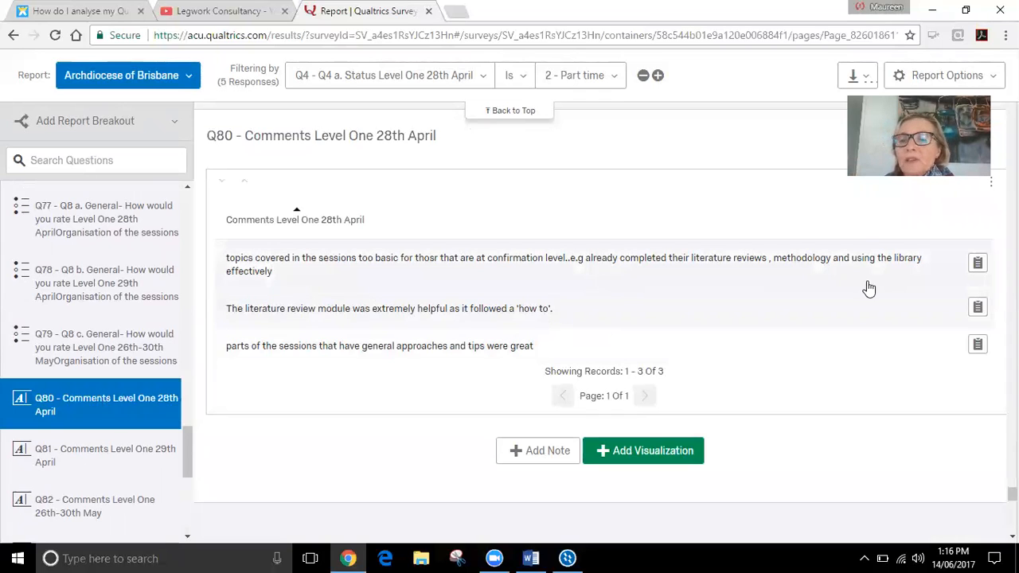
# Step: Start a Word export of the Archdiocese of Brisbane report and exclude the Q79 organisation of the sessions page
pyautogui.click(864, 78)
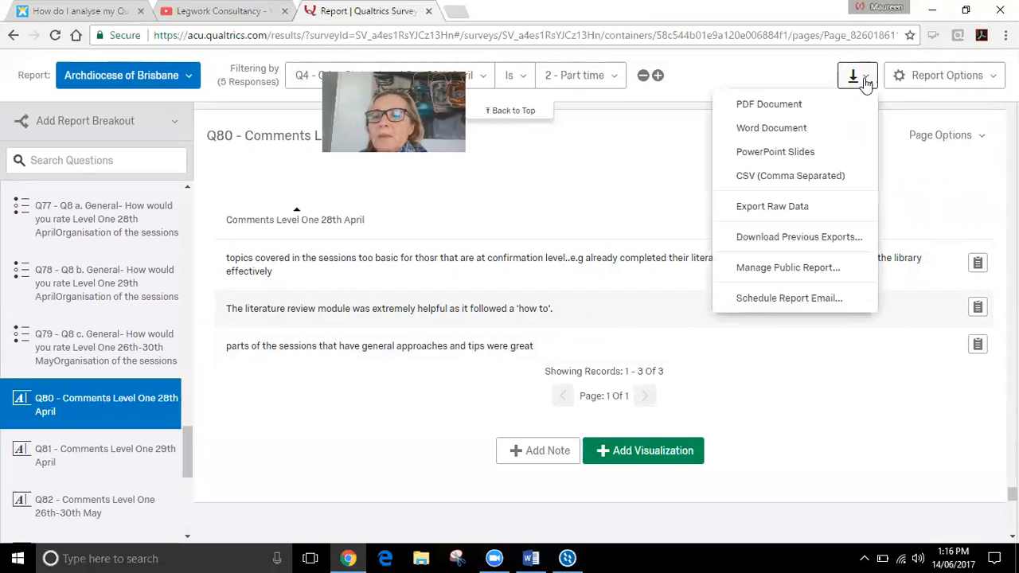
pyautogui.click(823, 132)
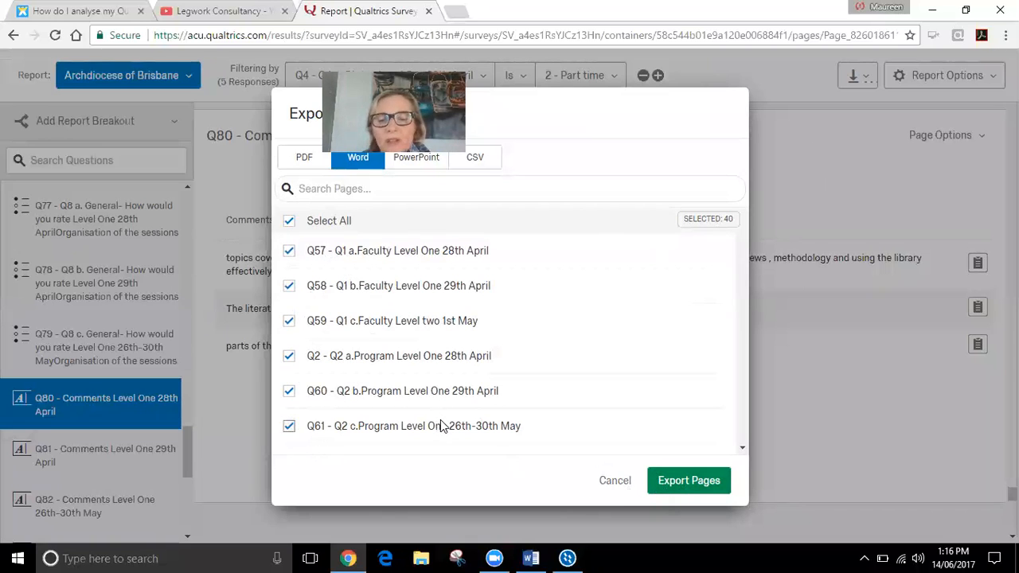
pyautogui.scroll(-2, 477, 426)
pyautogui.scroll(-10, 500, 422)
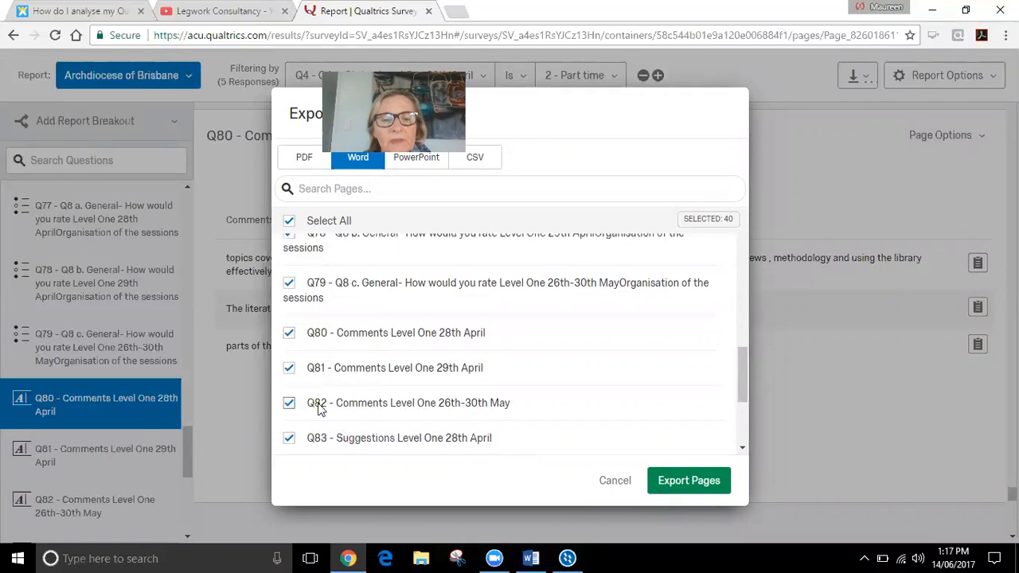
pyautogui.click(289, 285)
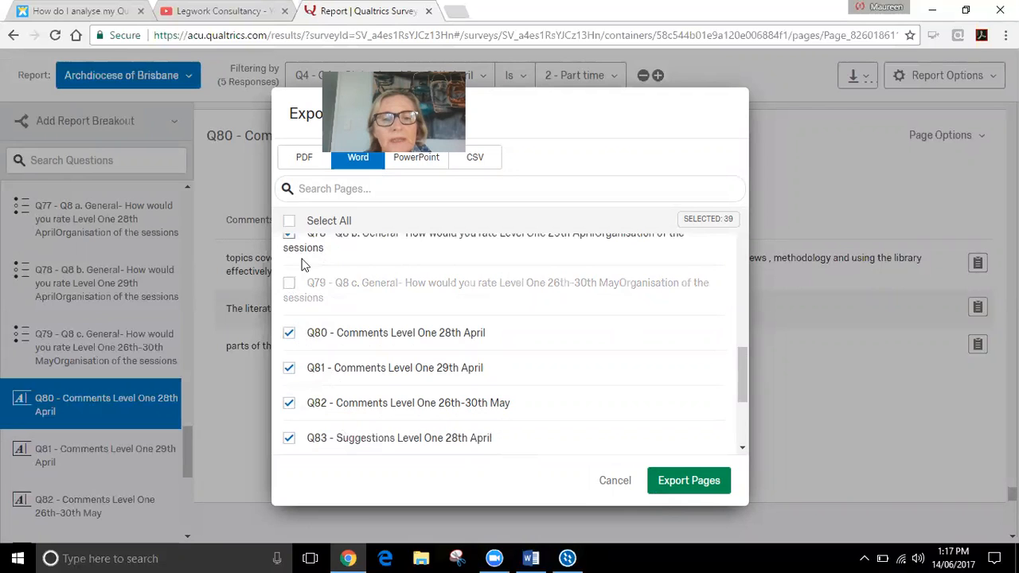
# Step: Exclude the faculty pages Q57 to Q59, the program pages Q2, Q60 and Q61, and position pages Q3 and Q62 from the Word export
pyautogui.scroll(3, 345, 334)
pyautogui.scroll(10, 344, 334)
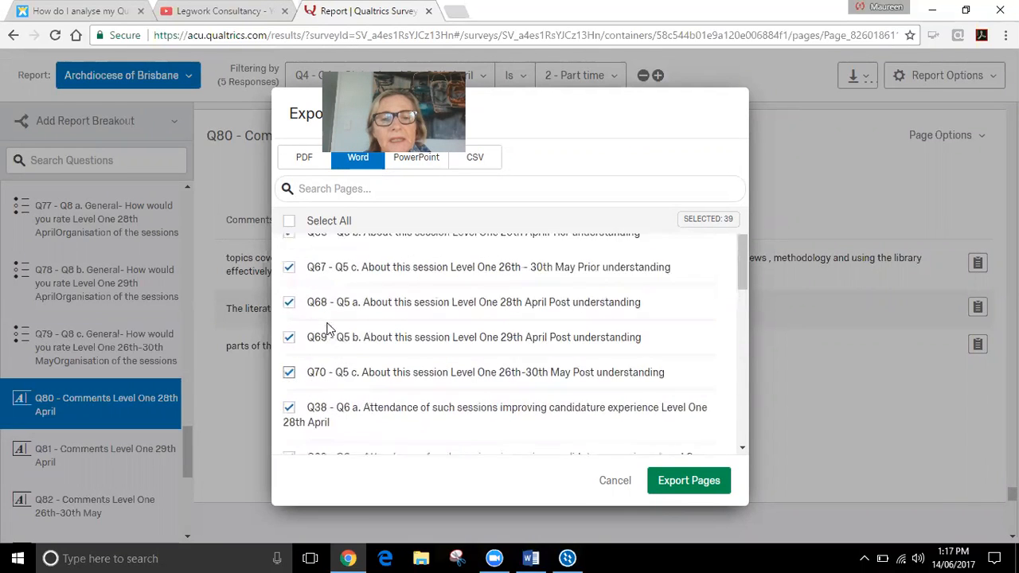
pyautogui.click(289, 251)
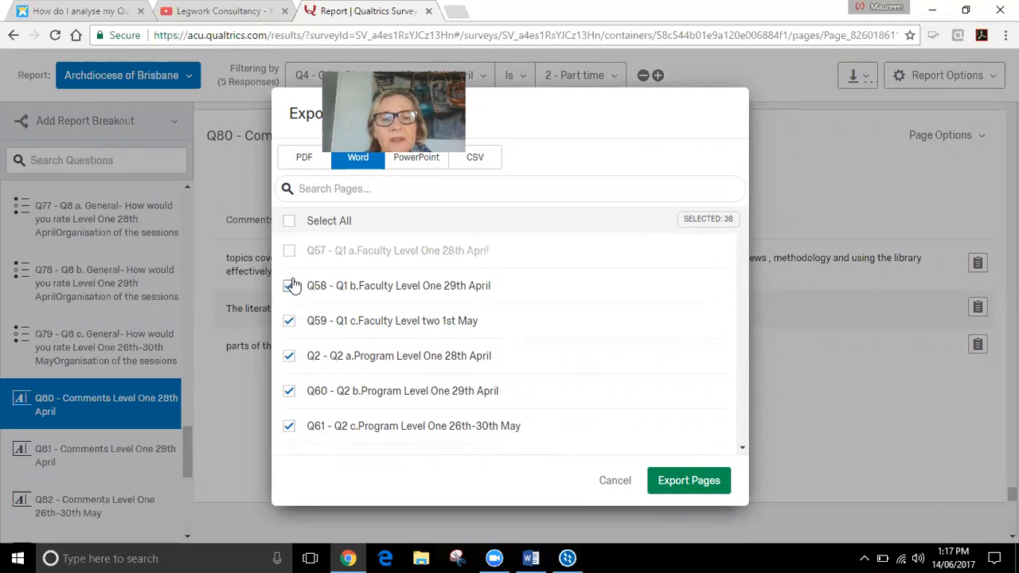
pyautogui.click(289, 286)
pyautogui.click(289, 321)
pyautogui.click(289, 356)
pyautogui.click(289, 391)
pyautogui.scroll(-2, 298, 398)
pyautogui.click(289, 353)
pyautogui.click(289, 387)
pyautogui.scroll(-4, 293, 406)
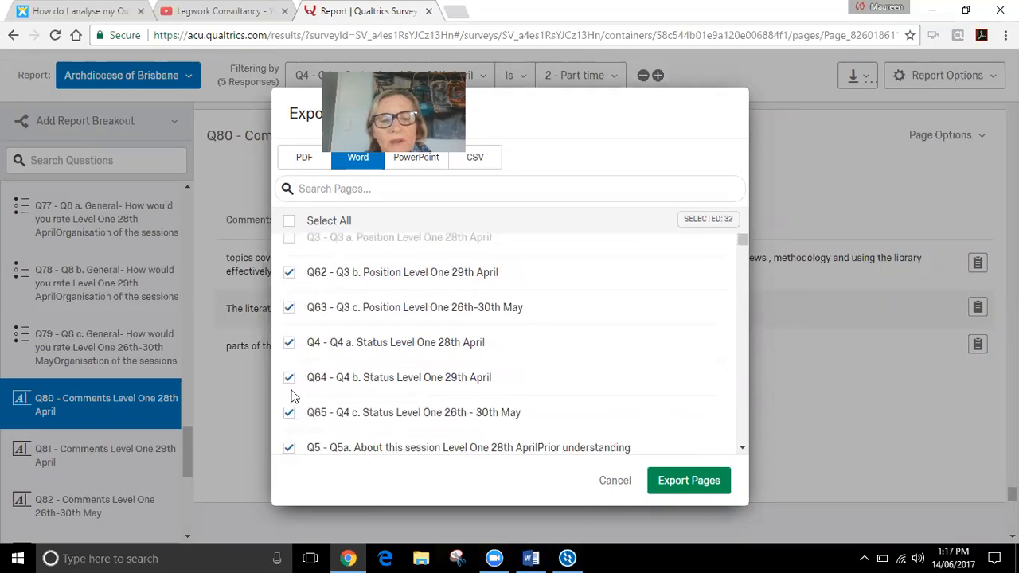
pyautogui.click(289, 273)
# Step: Look through the remaining pages selected for the Word export, and cancel without exporting
pyautogui.moveTo(745, 236); pyautogui.dragTo(718, 356)
pyautogui.click(692, 317)
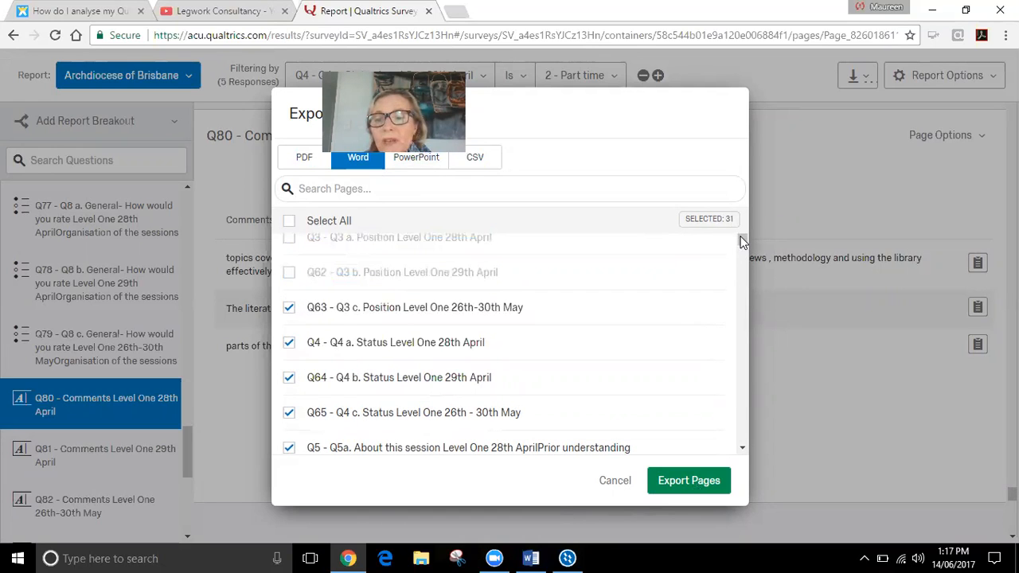
pyautogui.moveTo(740, 242); pyautogui.dragTo(710, 353)
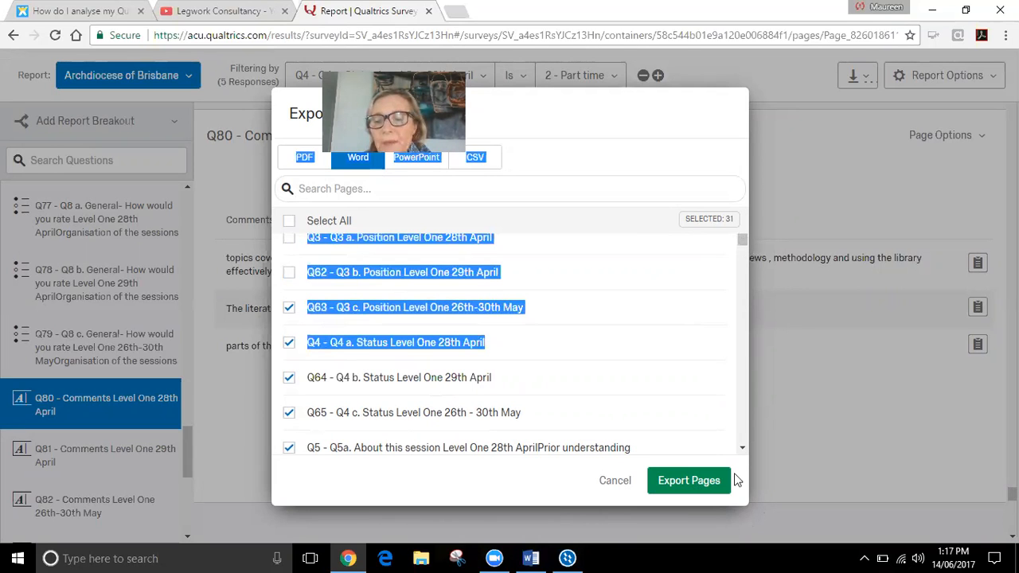
pyautogui.click(742, 448)
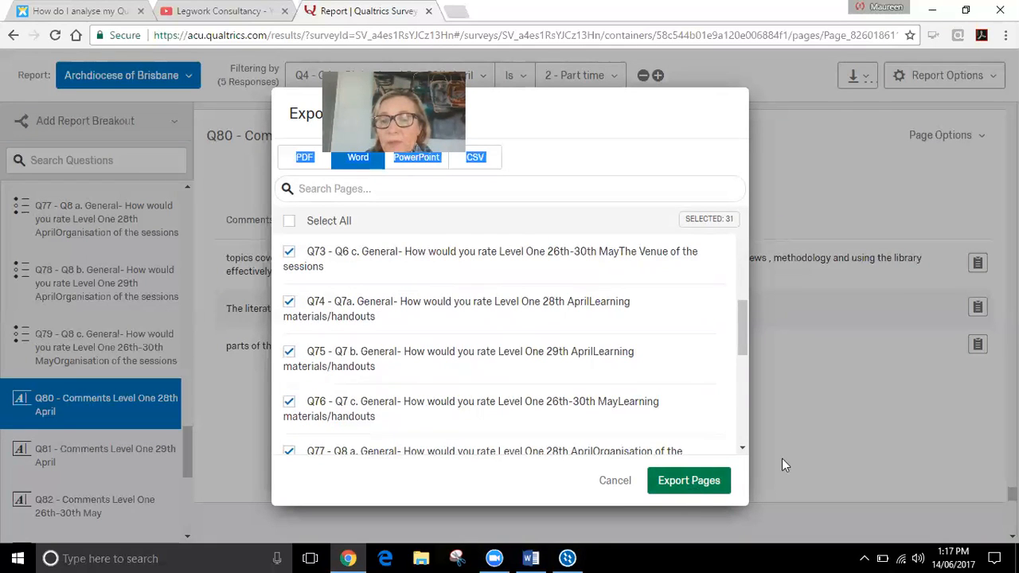
pyautogui.click(850, 421)
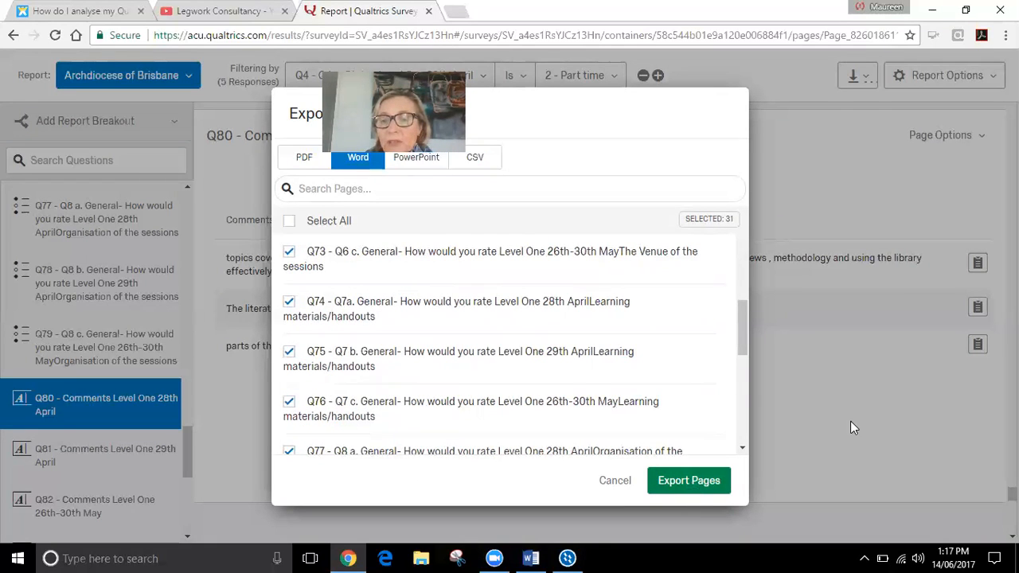
pyautogui.click(605, 480)
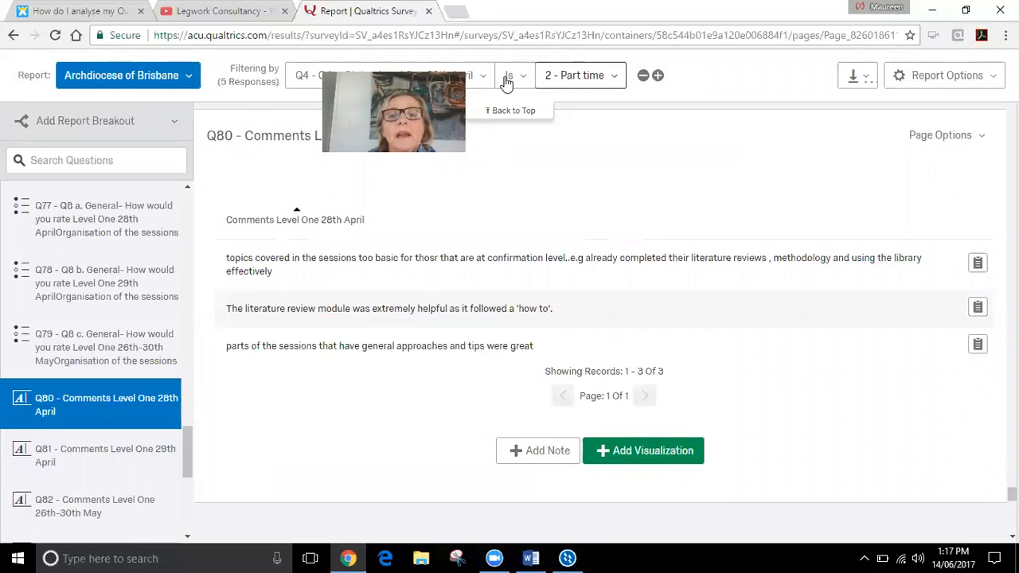
# Step: Switch to NVivo and show the internal sources folder "open ended questions from Qualtrics"
pyautogui.click(566, 558)
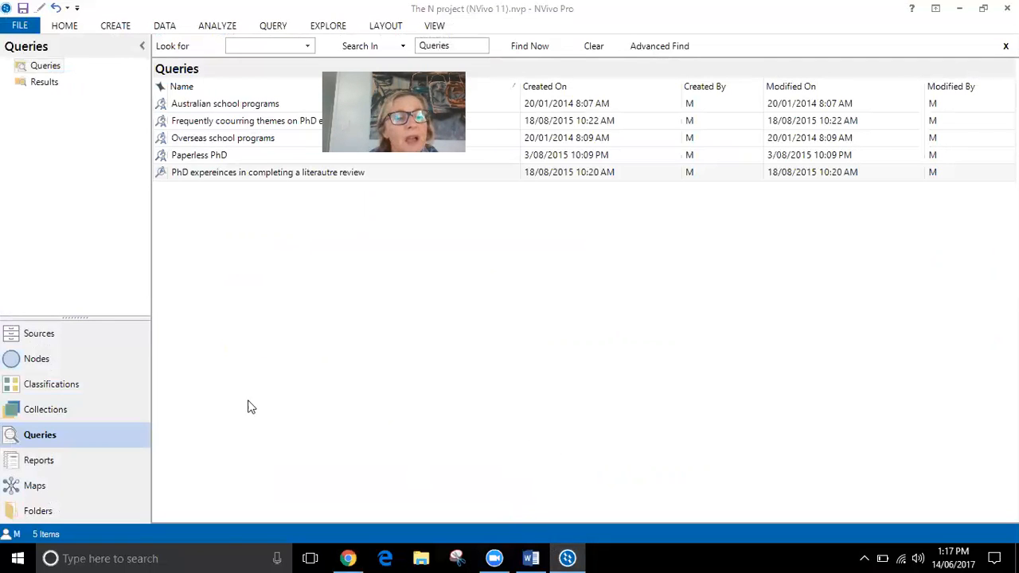
pyautogui.click(61, 335)
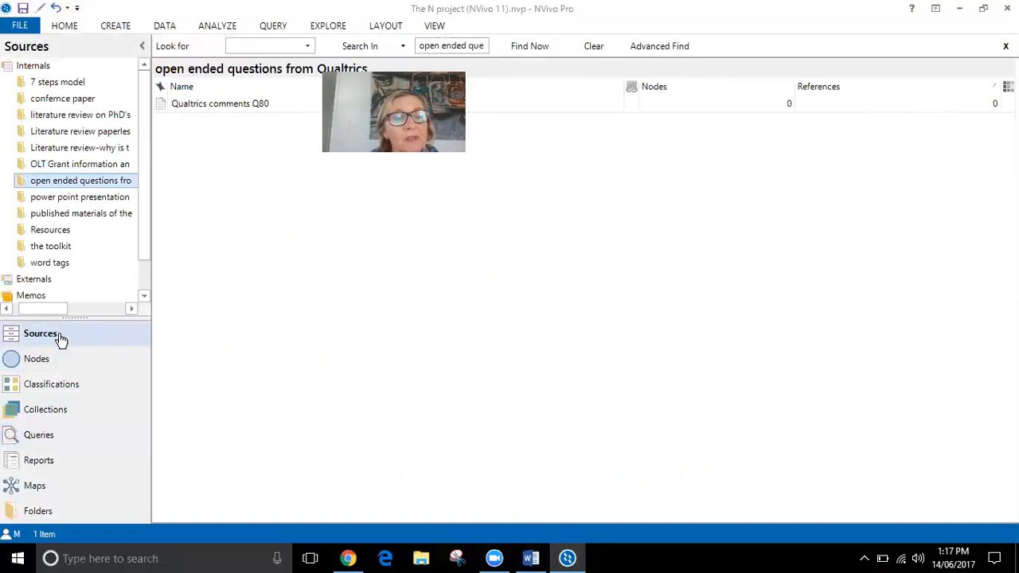
pyautogui.click(70, 184)
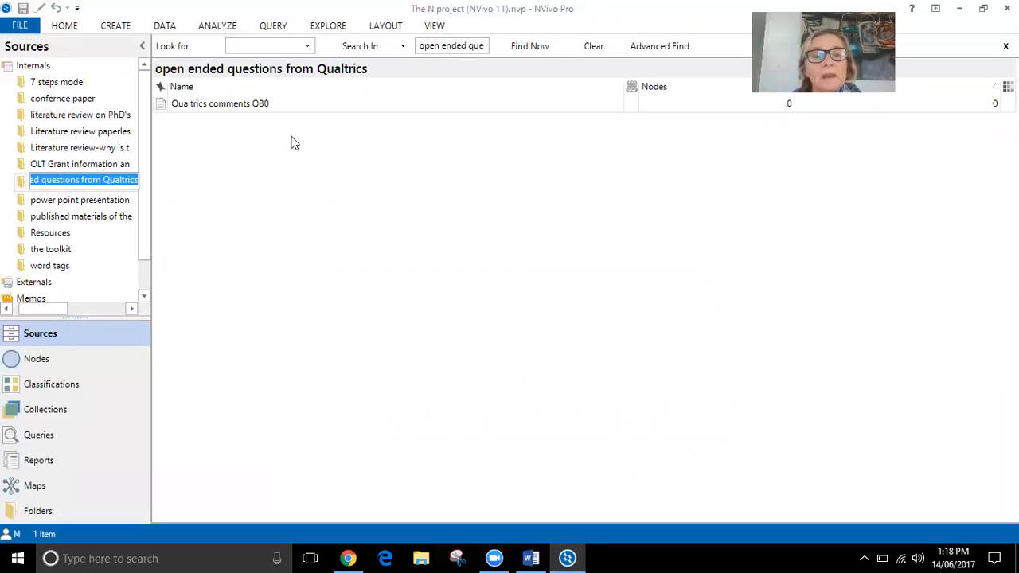
# Step: Import the Word document "Qualtrics comments Q80" from the Desktop into the open ended questions folder
pyautogui.rightClick(405, 164)
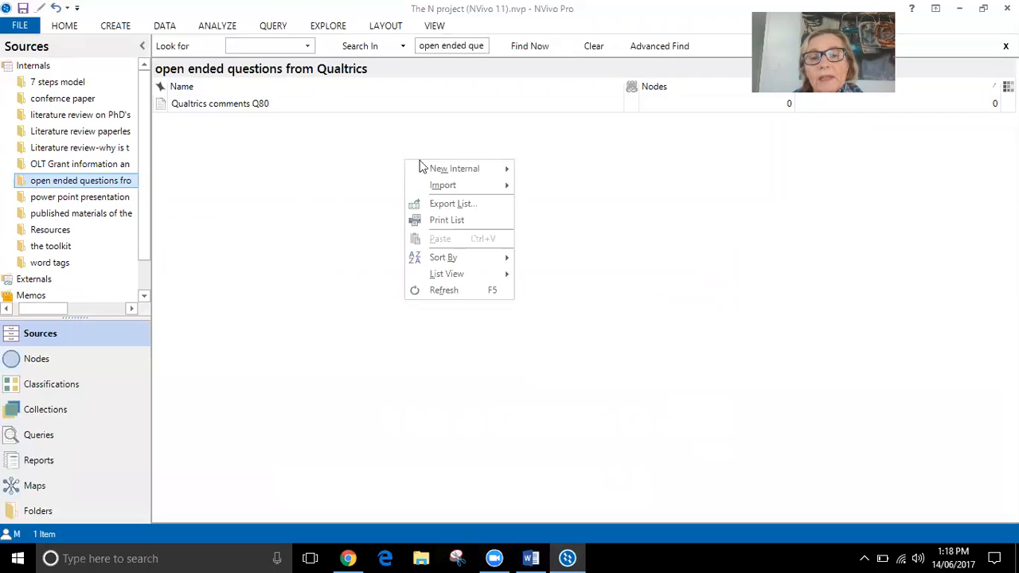
pyautogui.moveTo(448, 185)
pyautogui.click(567, 188)
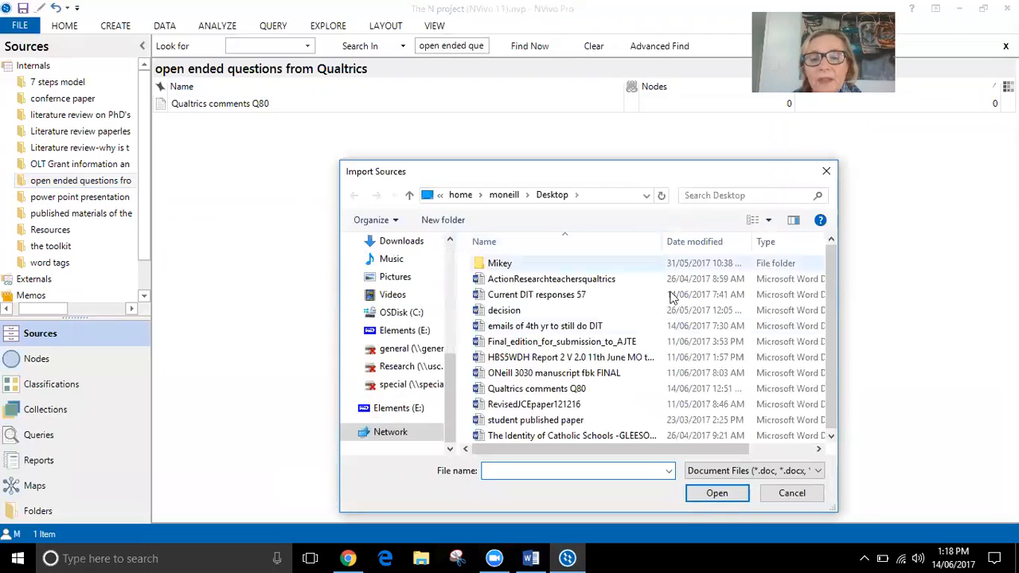
pyautogui.click(633, 390)
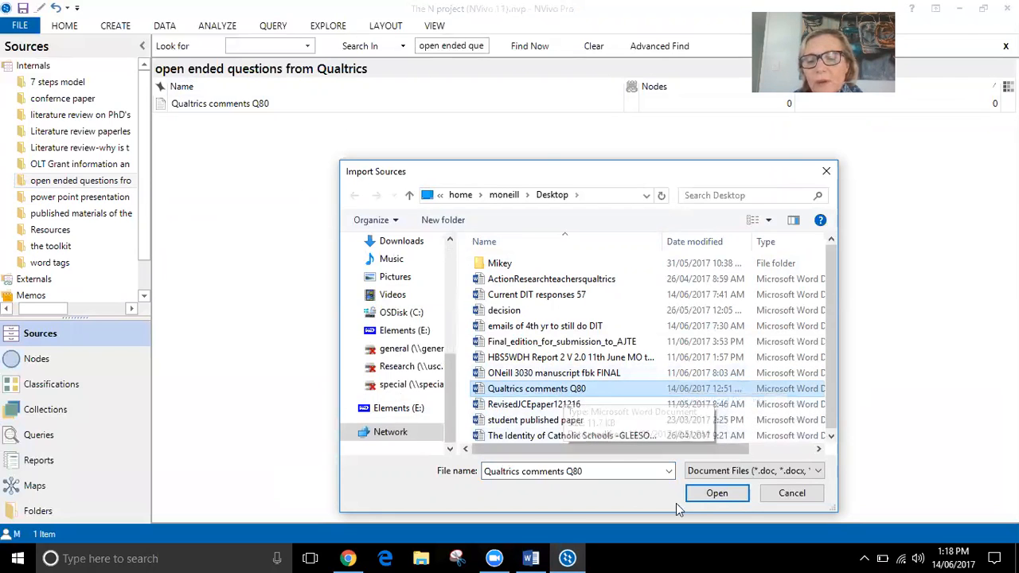
pyautogui.click(713, 494)
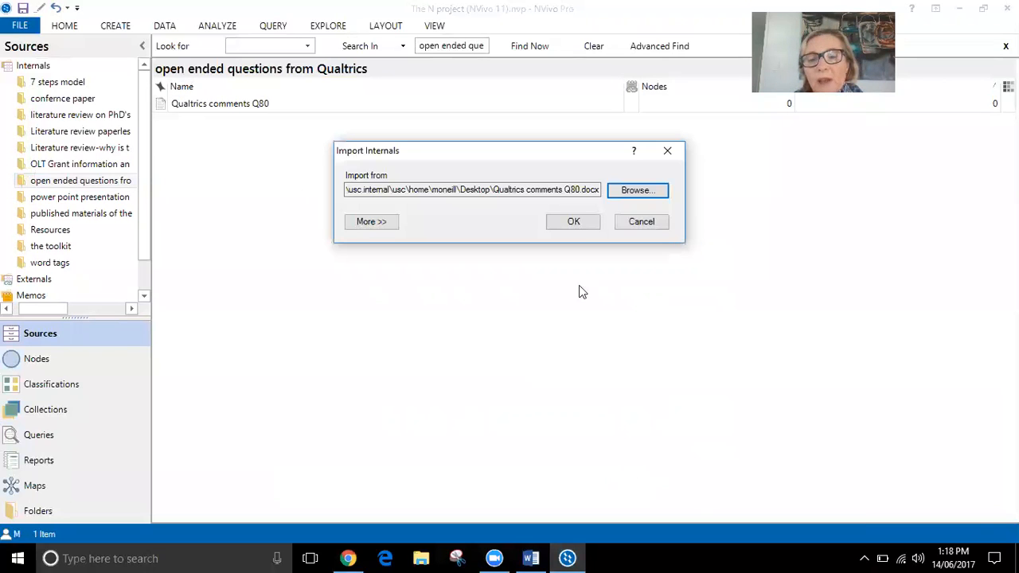
pyautogui.click(579, 225)
pyautogui.click(602, 405)
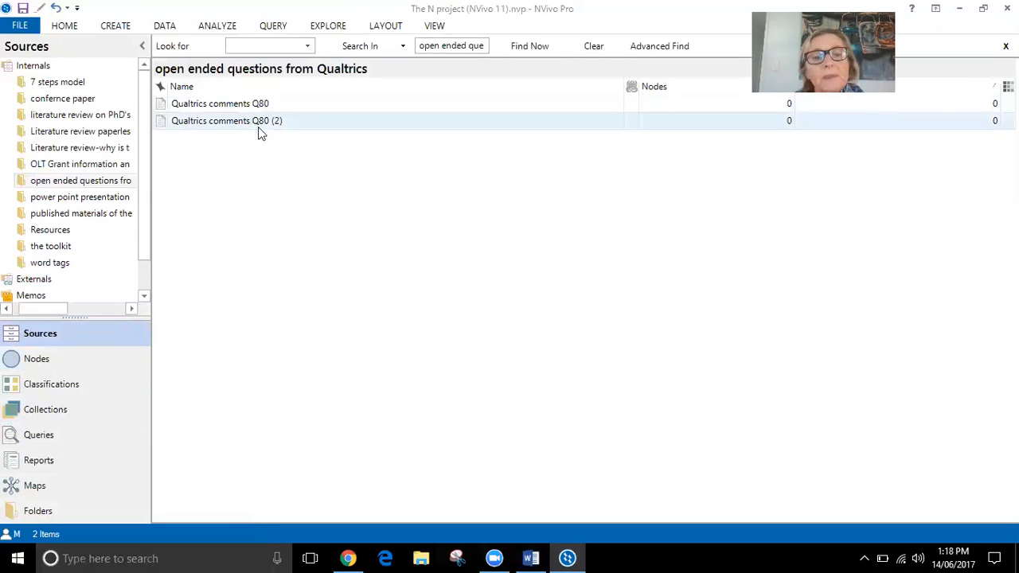
# Step: Open the newly imported "Qualtrics comments Q80 (2)" source, read its comments, and close it
pyautogui.rightClick(257, 121)
pyautogui.click(318, 125)
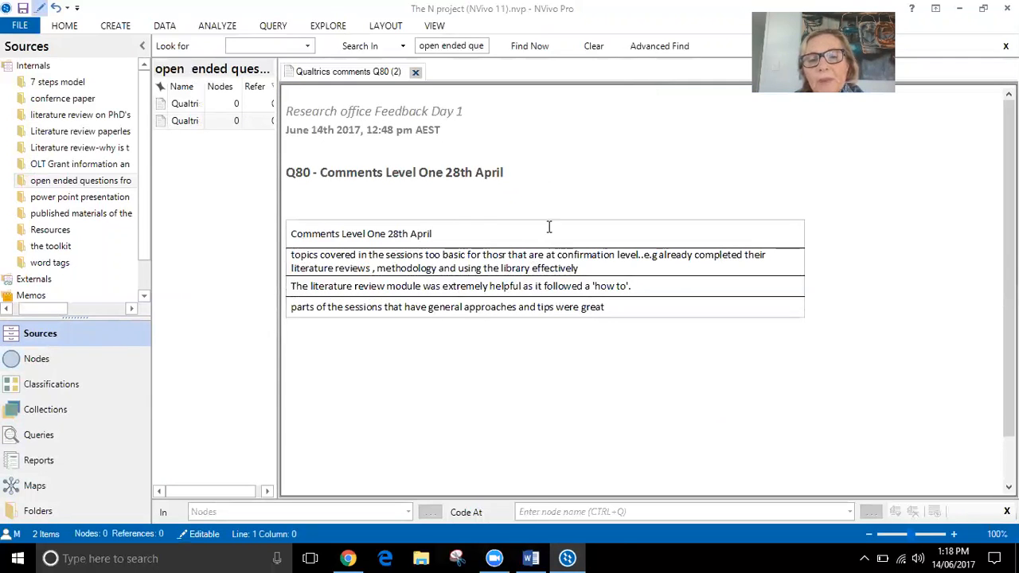
pyautogui.click(414, 72)
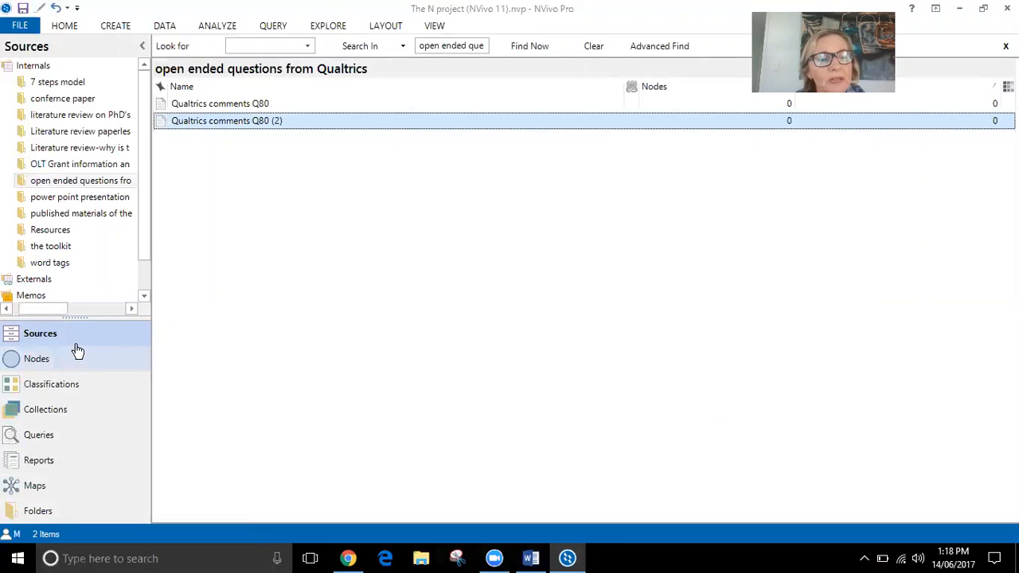
# Step: Create a text search query with the Query Wizard to find exact matches of the term "time"
pyautogui.click(44, 435)
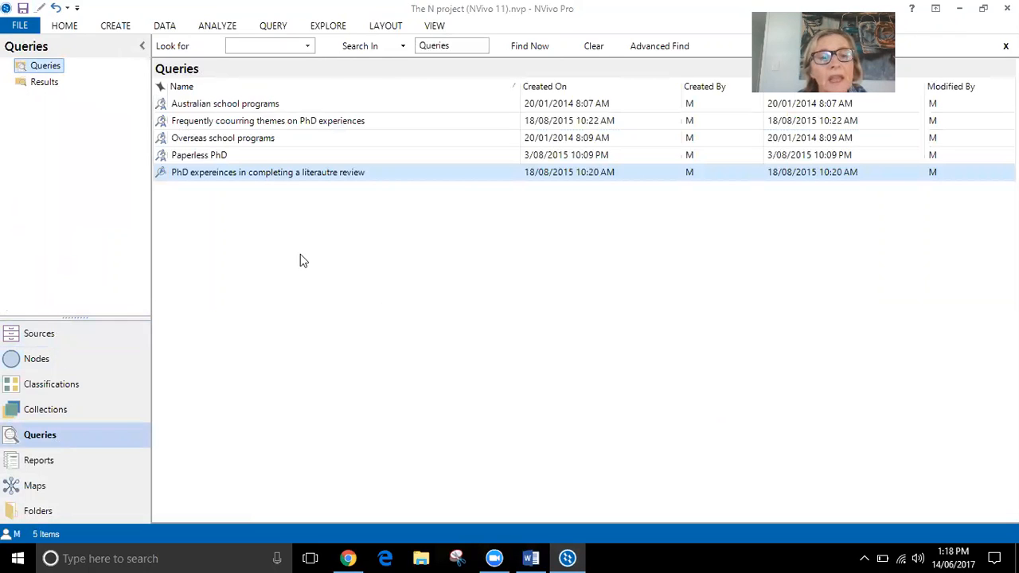
pyautogui.rightClick(319, 240)
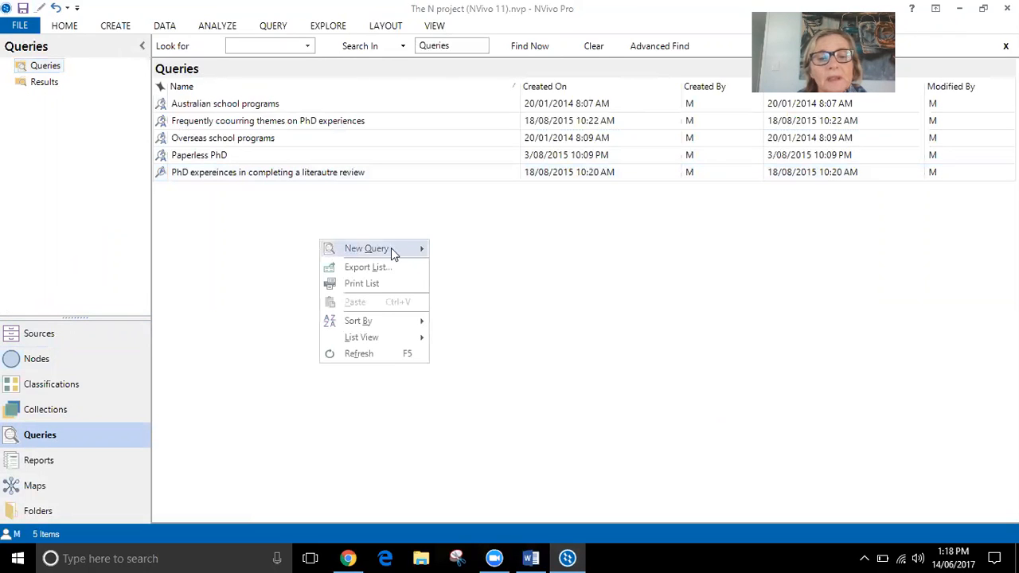
pyautogui.moveTo(389, 251)
pyautogui.click(448, 250)
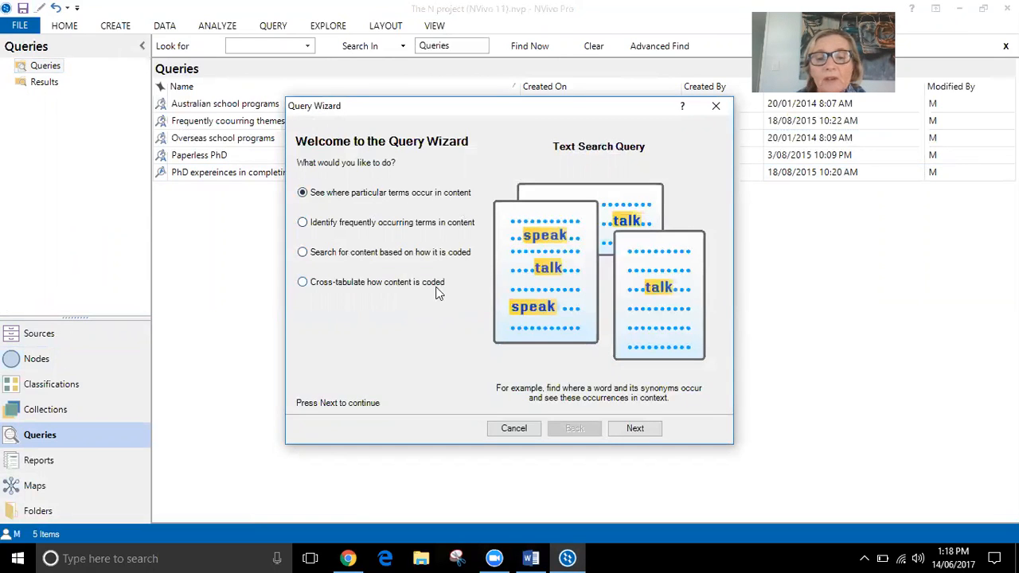
pyautogui.click(642, 435)
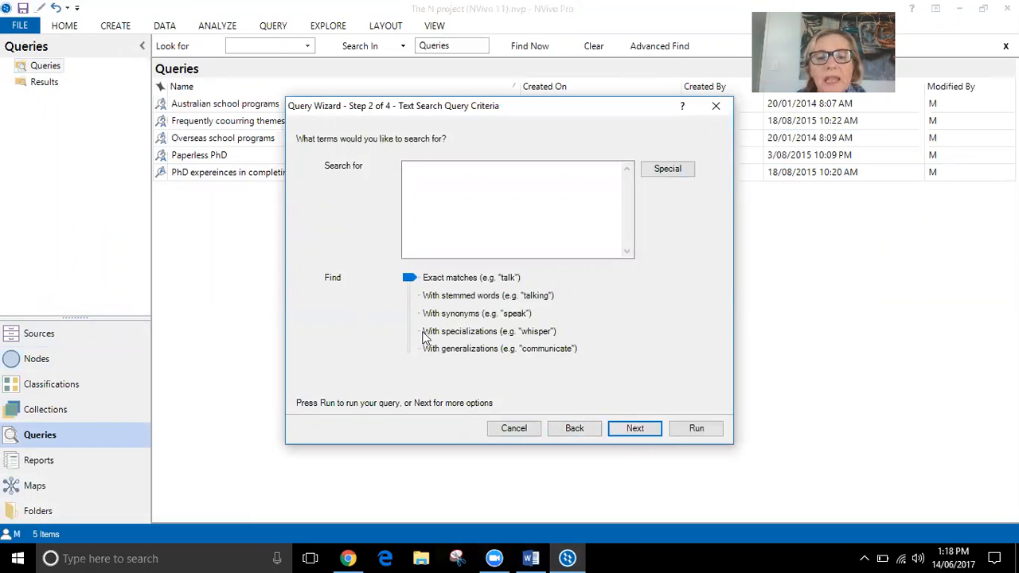
pyautogui.click(645, 431)
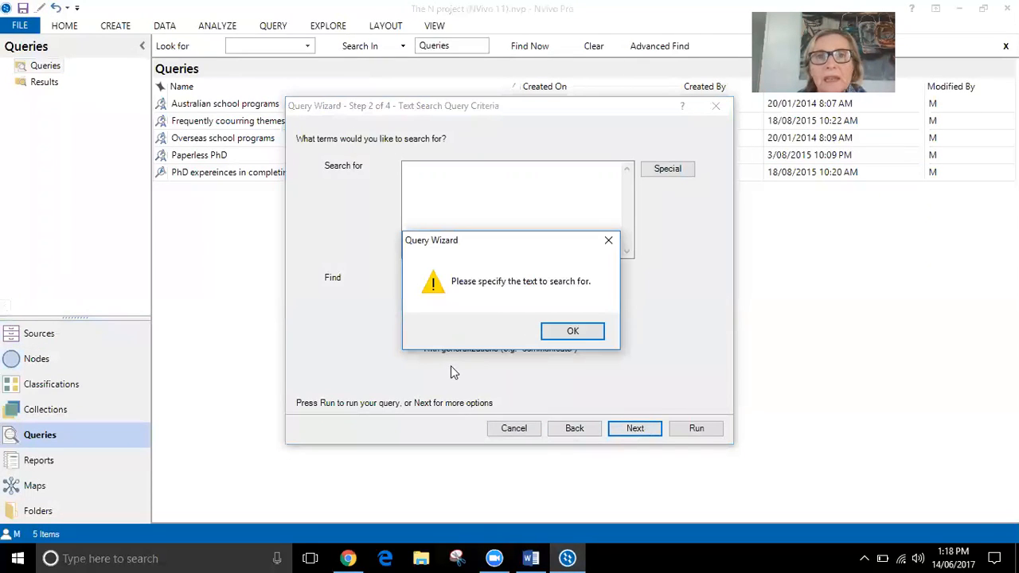
pyautogui.click(568, 331)
pyautogui.click(574, 219)
pyautogui.click(435, 190)
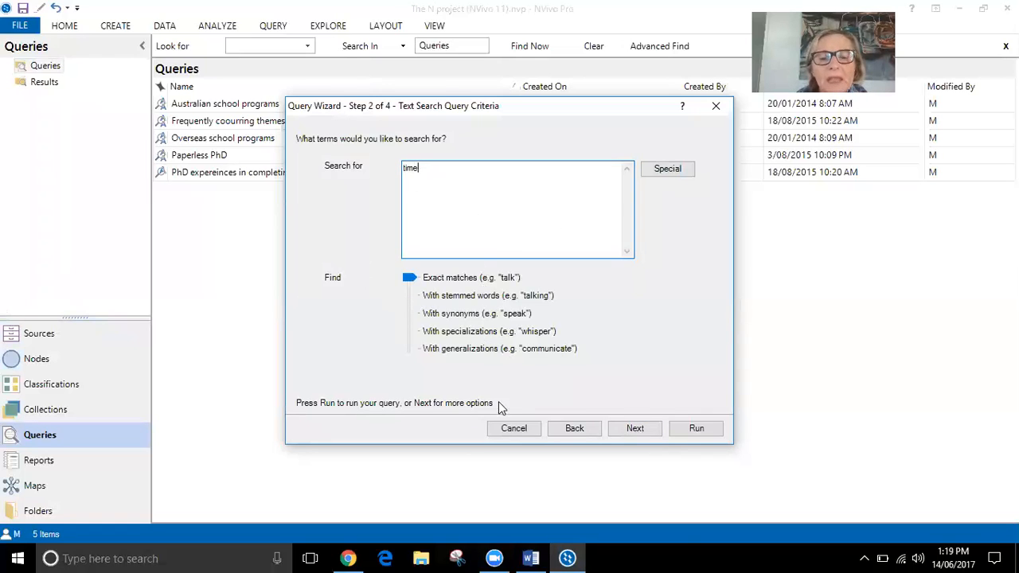
pyautogui.click(633, 433)
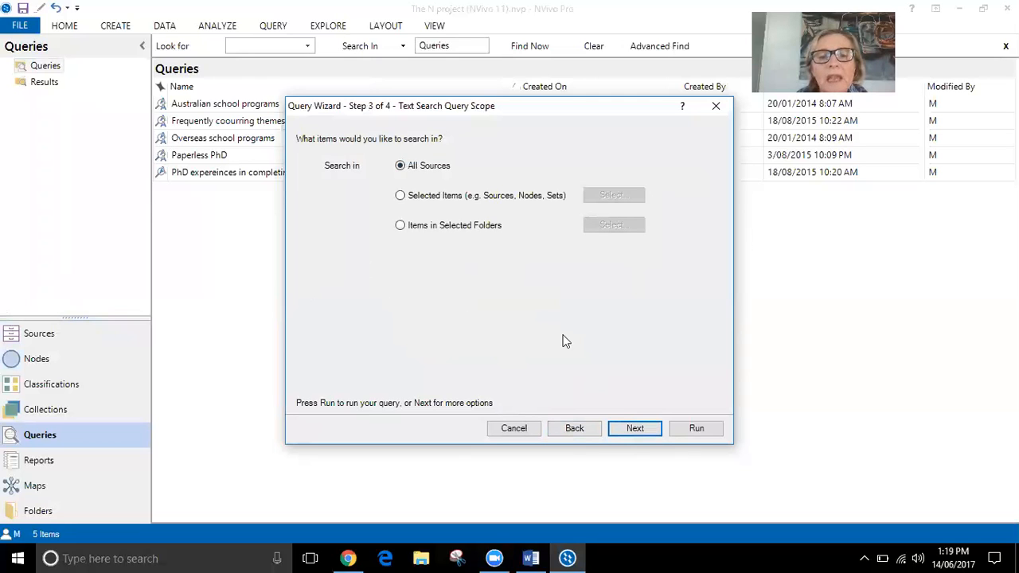
# Step: Limit the query scope to selected items in the internals' open ended questions folder and run the query
pyautogui.click(399, 196)
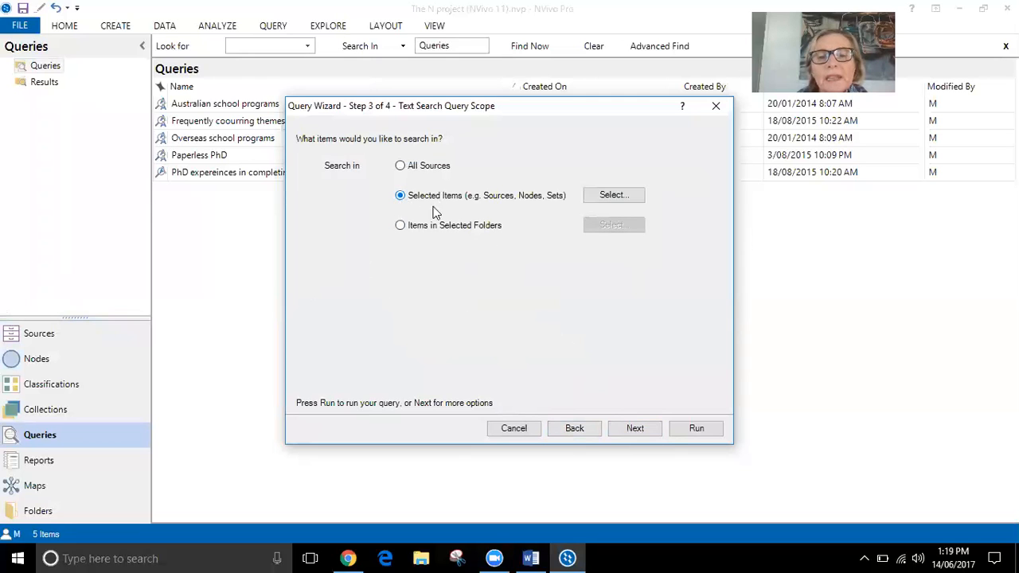
pyautogui.click(598, 197)
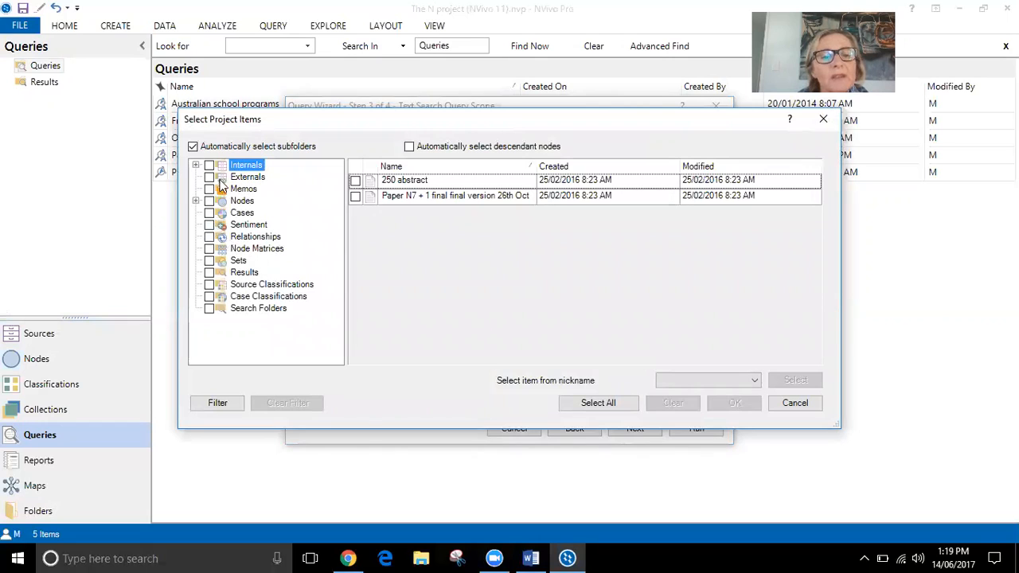
pyautogui.click(195, 165)
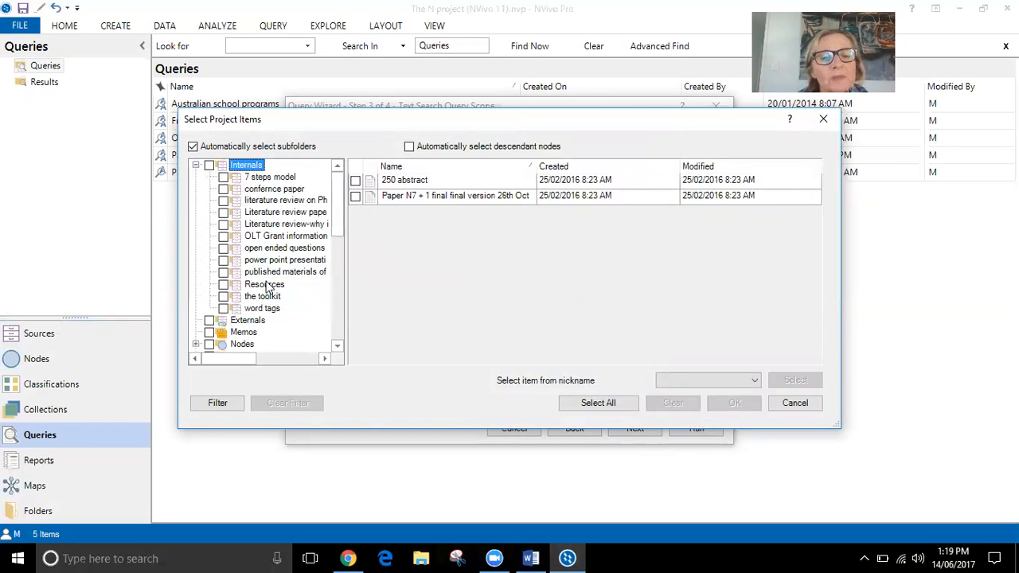
pyautogui.click(224, 248)
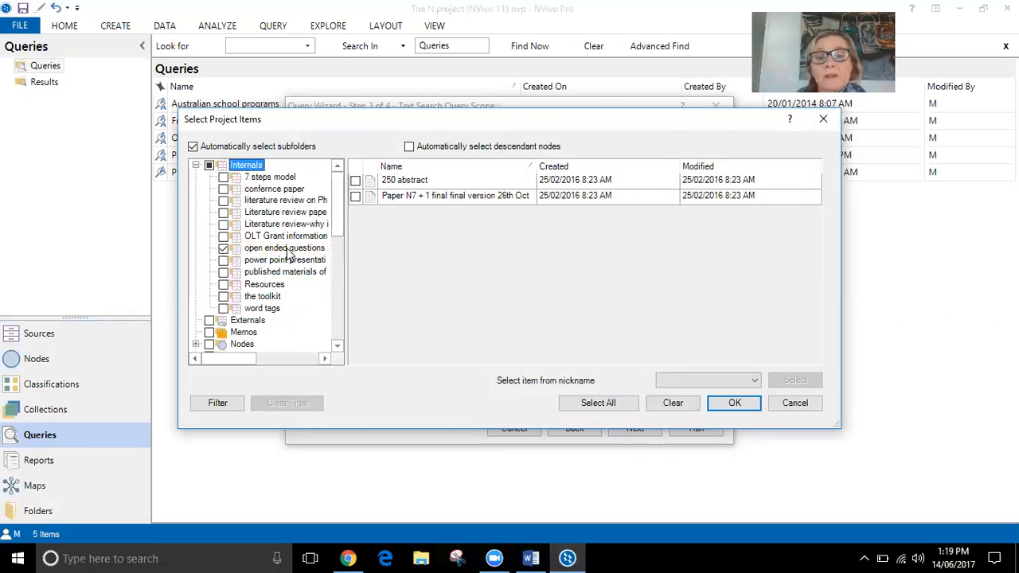
pyautogui.click(732, 404)
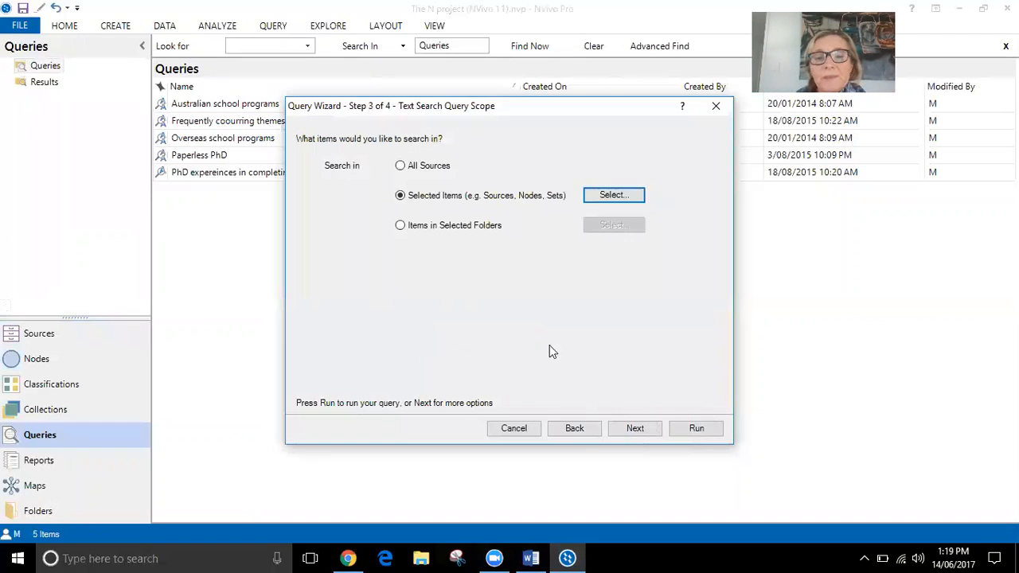
pyautogui.click(694, 428)
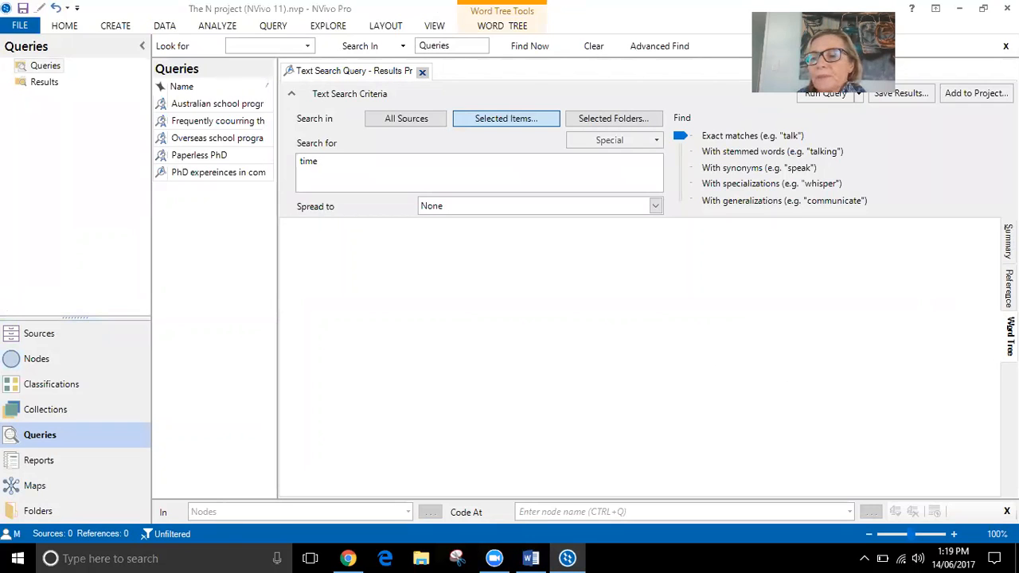
# Step: Check the summary view of the text search query results for "time" and close the query
pyautogui.click(1008, 242)
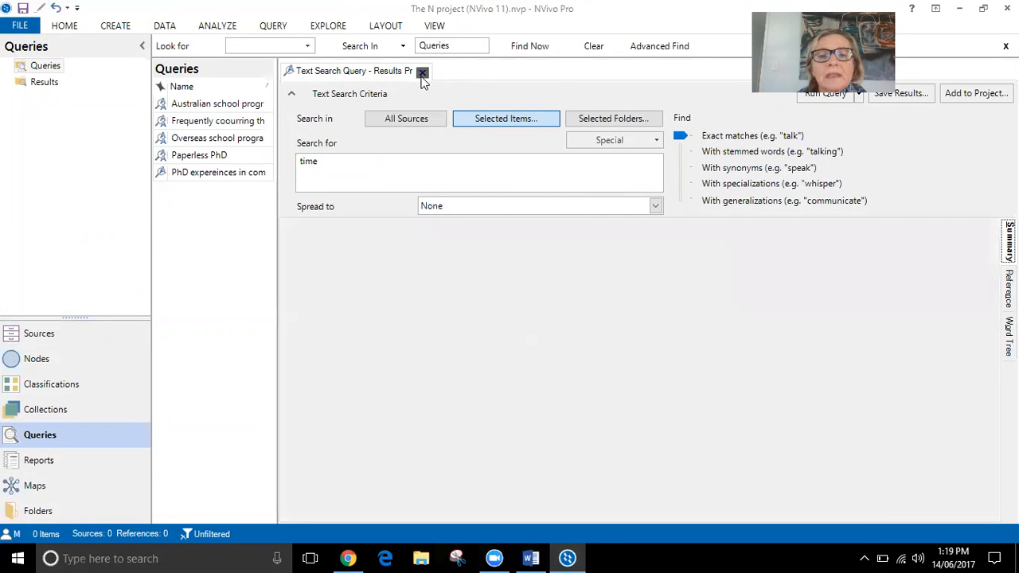
pyautogui.click(422, 71)
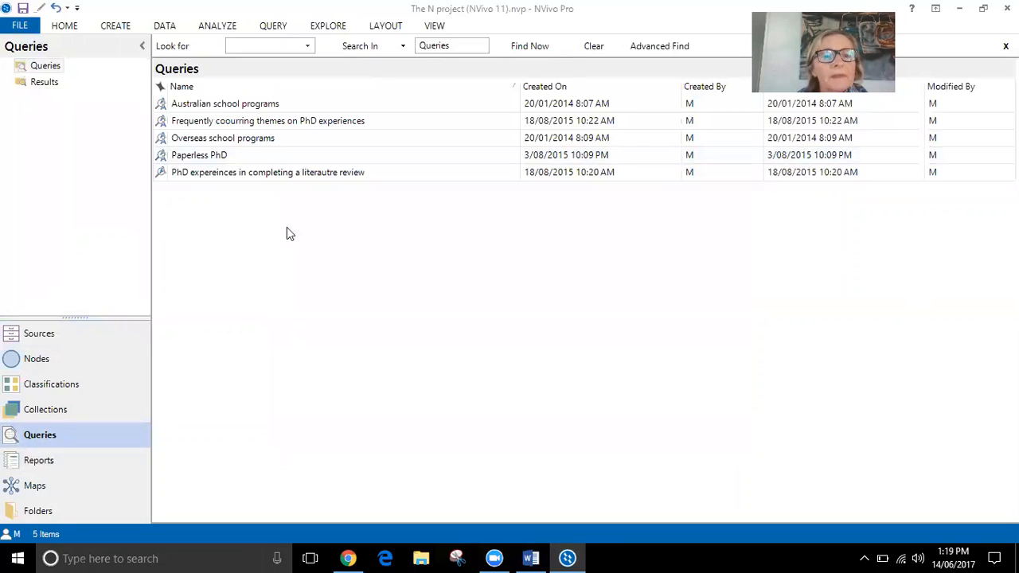
# Step: Run the saved query "PhD expereinces in completing a literautre review", examine its word tree around "time", and close it
pyautogui.rightClick(226, 177)
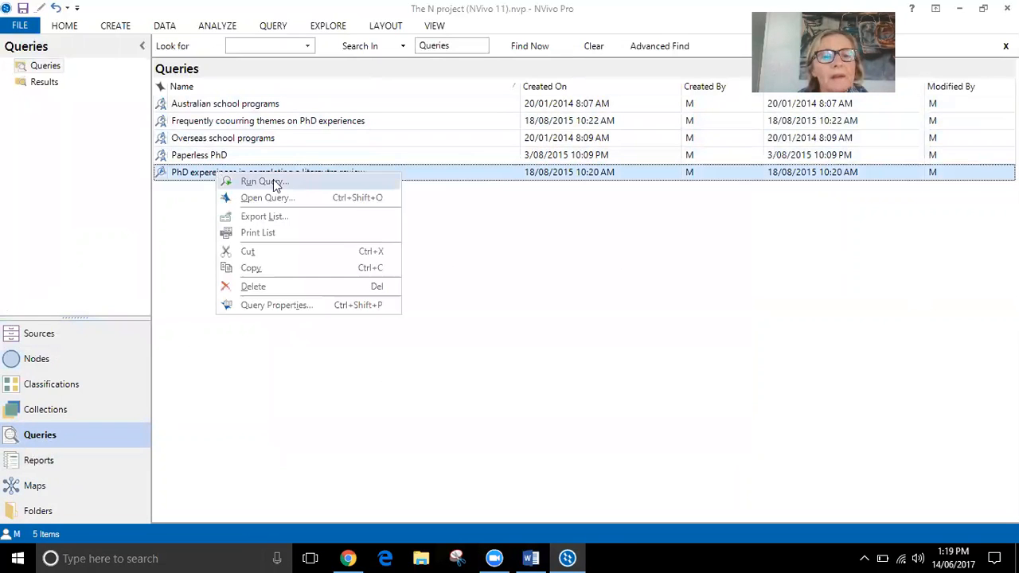
pyautogui.click(296, 184)
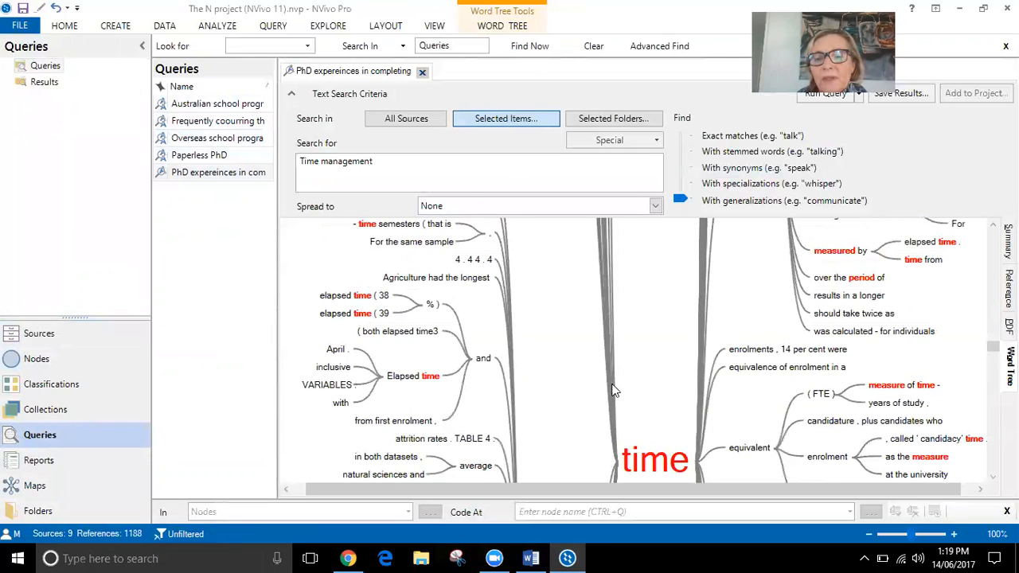
pyautogui.scroll(-3, 613, 390)
pyautogui.scroll(-1, 613, 390)
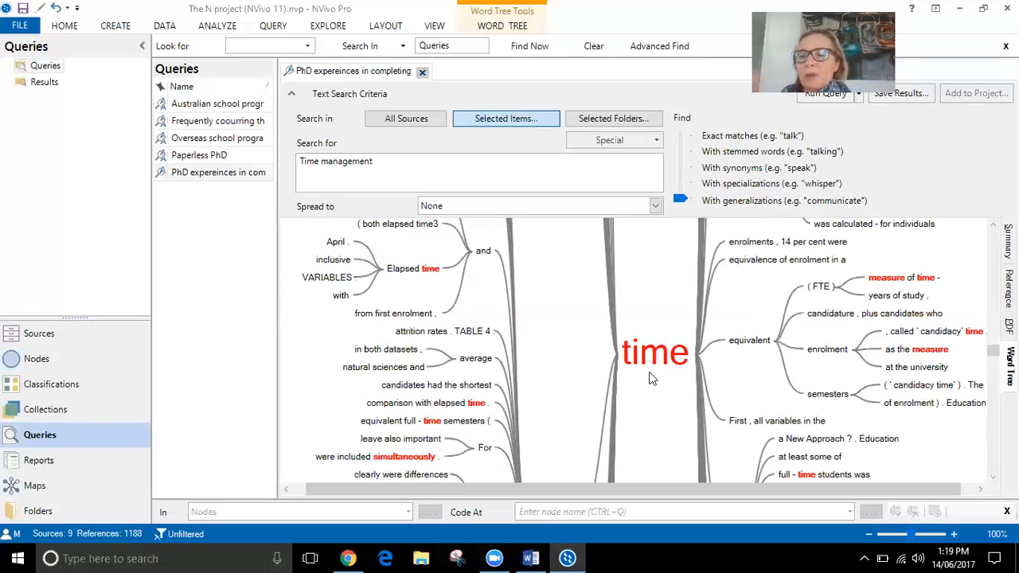
pyautogui.scroll(3, 651, 370)
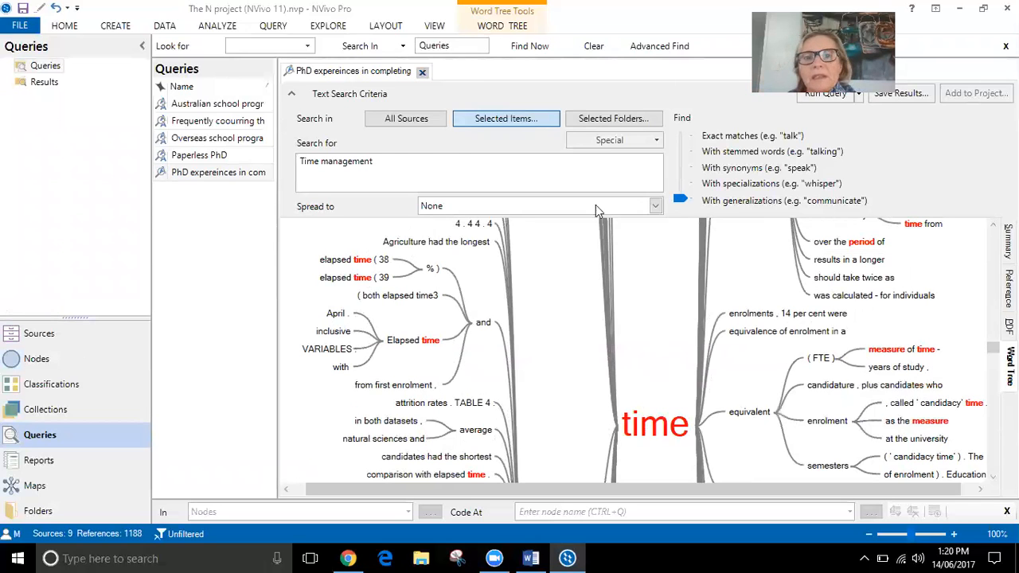
pyautogui.click(422, 73)
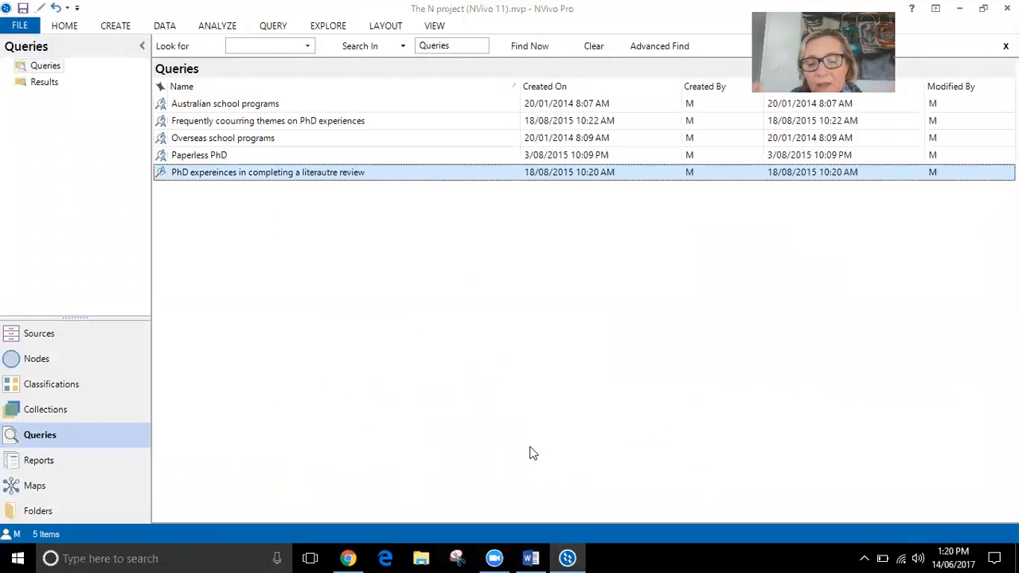
pyautogui.click(494, 558)
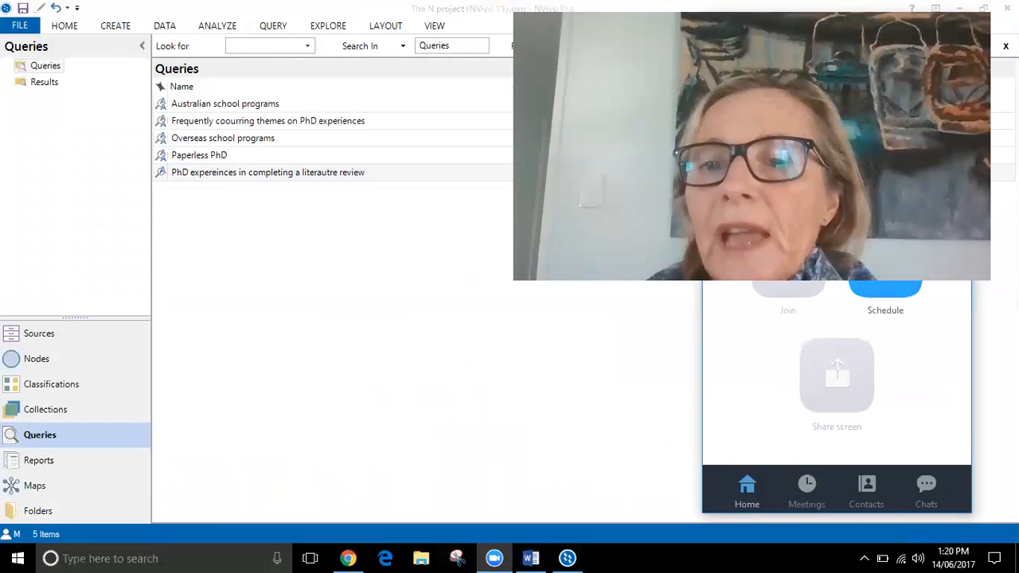
pyautogui.click(494, 558)
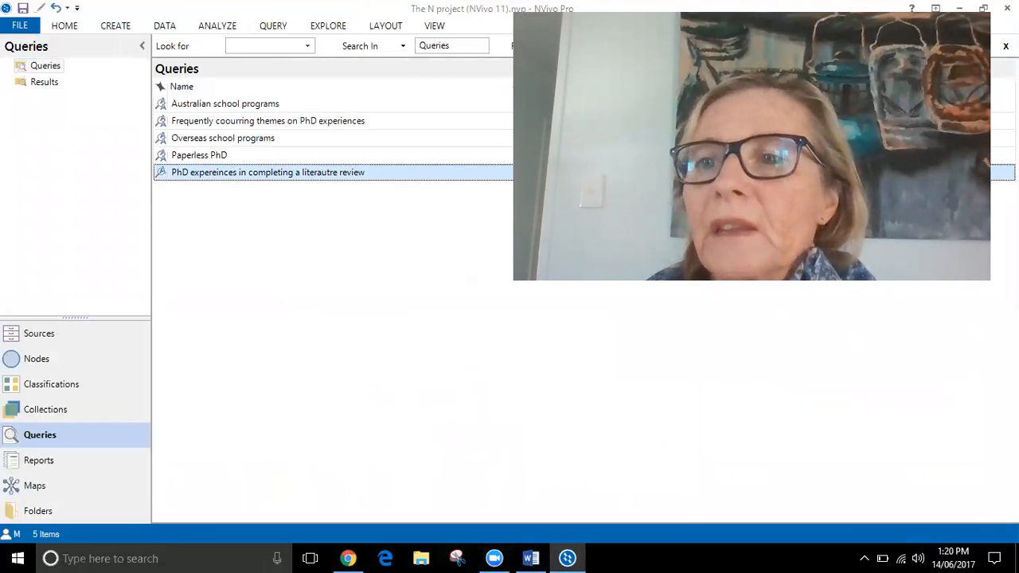